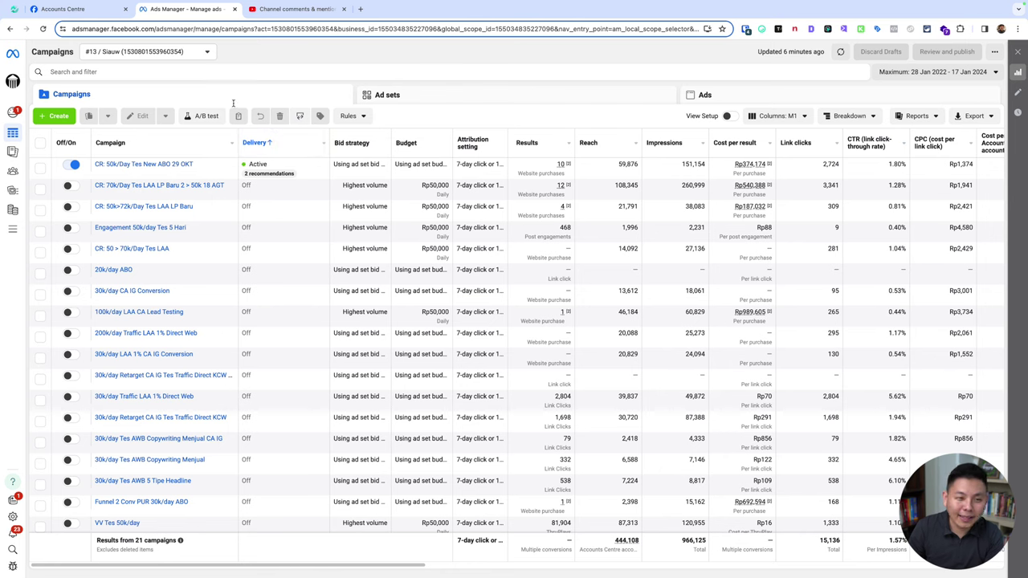
- Show the ad sets of campaign "CR: 50k/Day Tes New ABO 29 OKT" with the date range set to This month
left_click(40, 165)
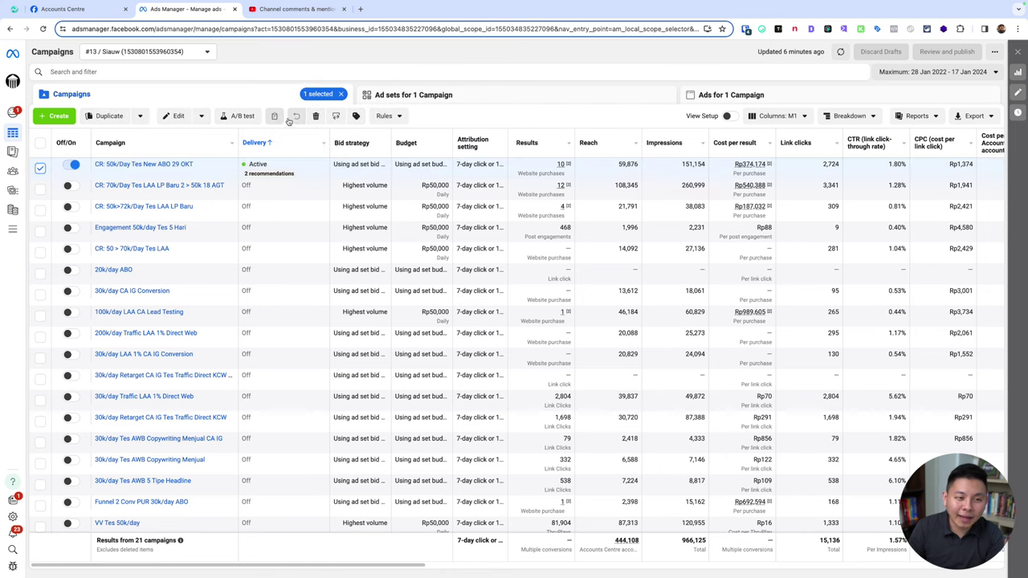
left_click(460, 97)
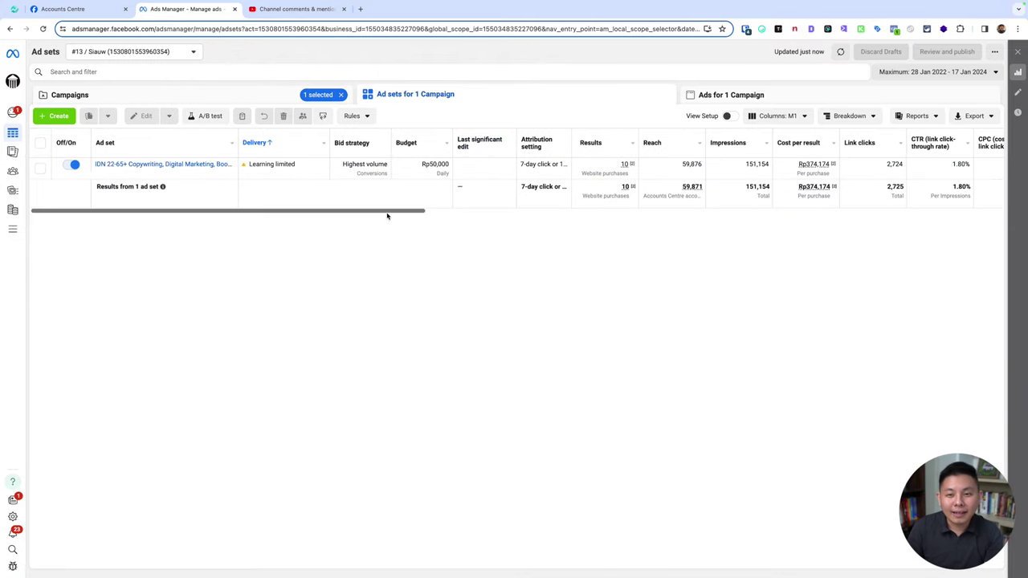
left_click(930, 72)
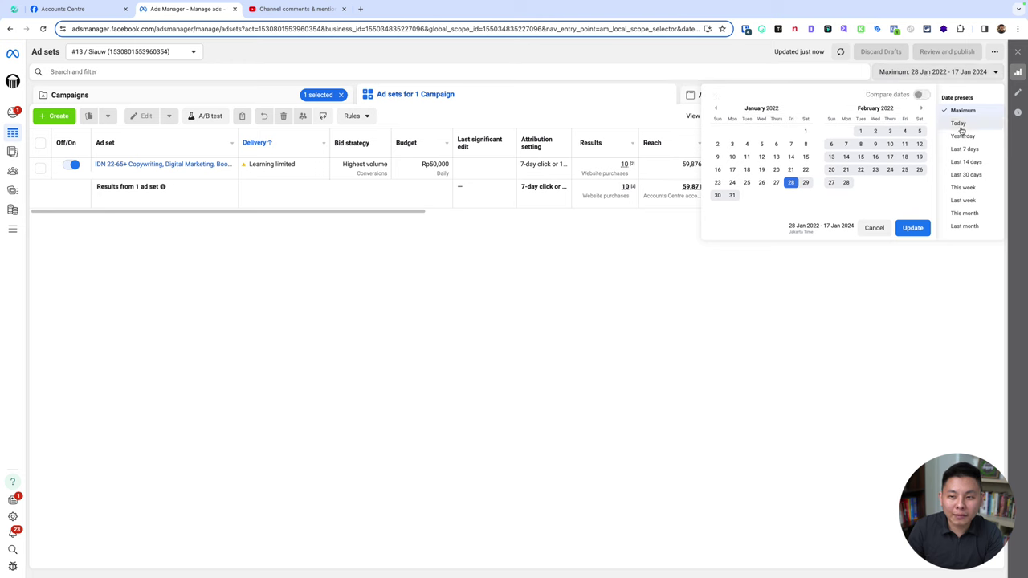
left_click(969, 213)
left_click(913, 228)
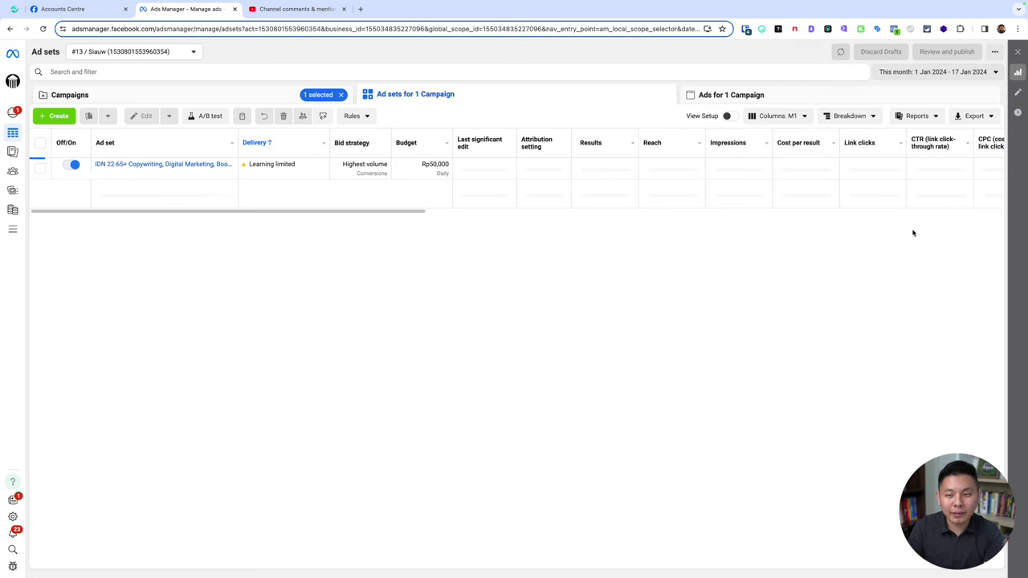
left_click(777, 119)
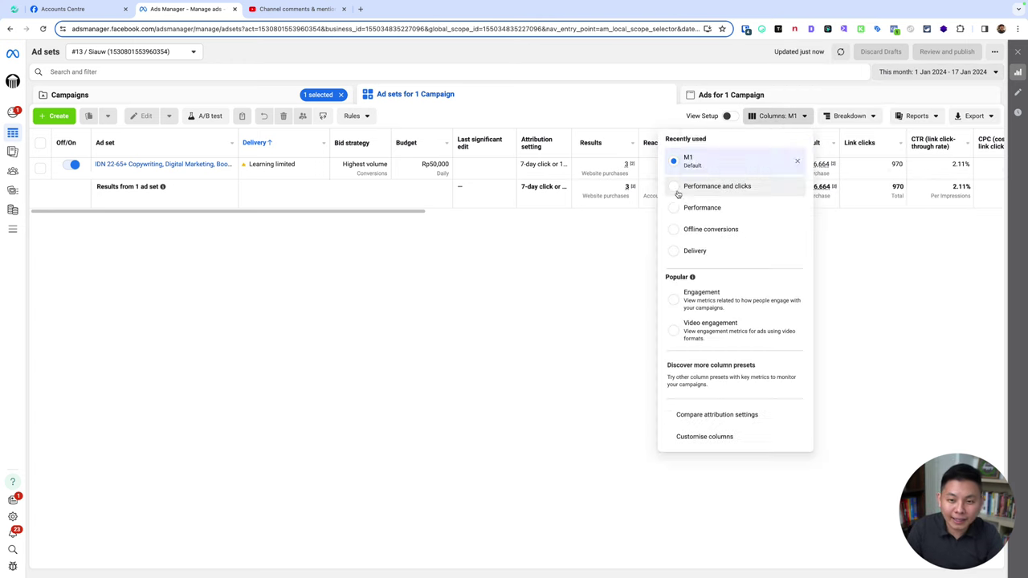
left_click(923, 293)
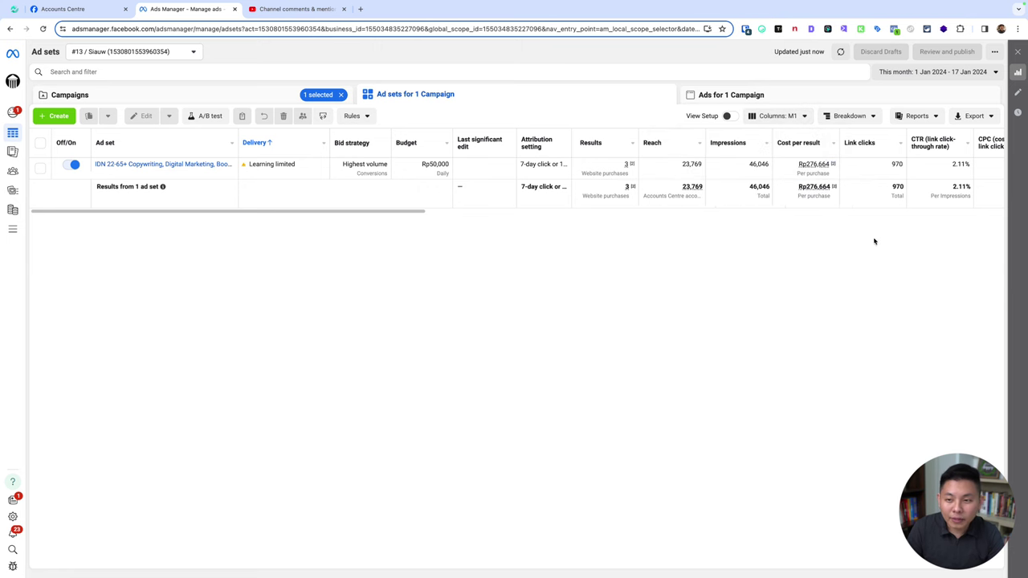
scroll(394, 216, "right", 10)
scroll(592, 271, "left", 10)
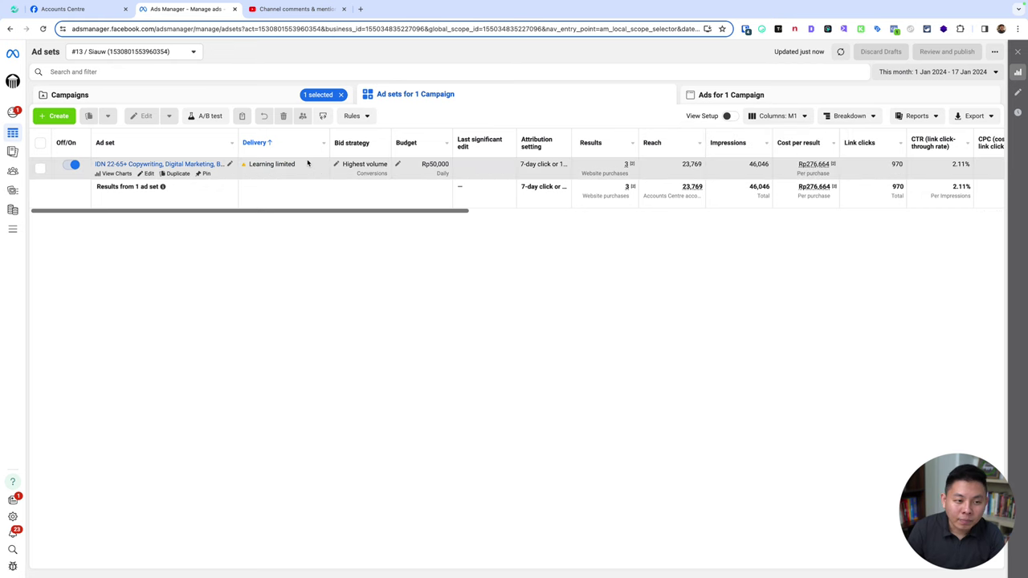
- Open the campaign's ad set for editing and examine its location, age, gender and detailed interest targeting
left_click(149, 173)
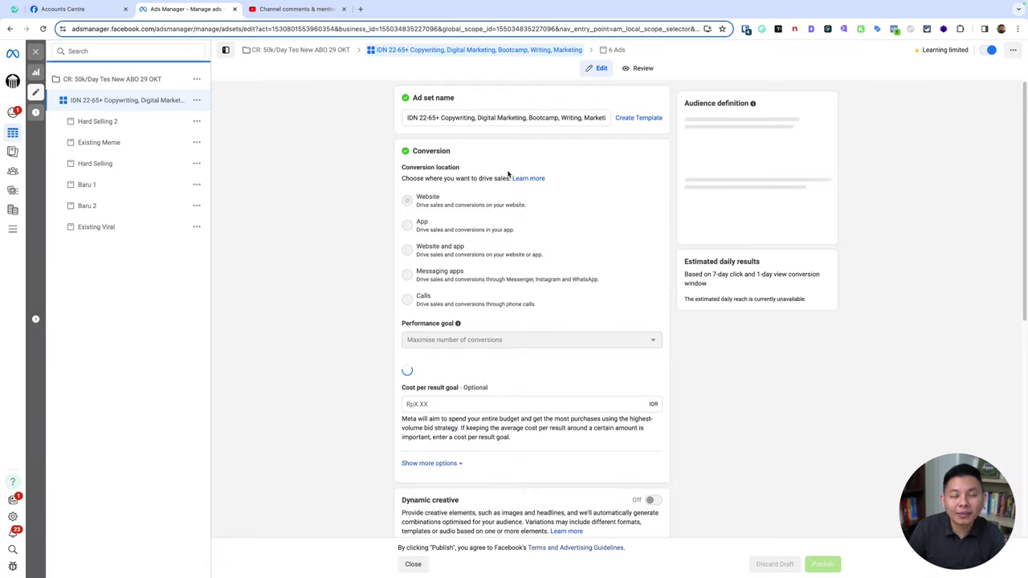
scroll(582, 210, "down", 3)
scroll(491, 275, "down", 10)
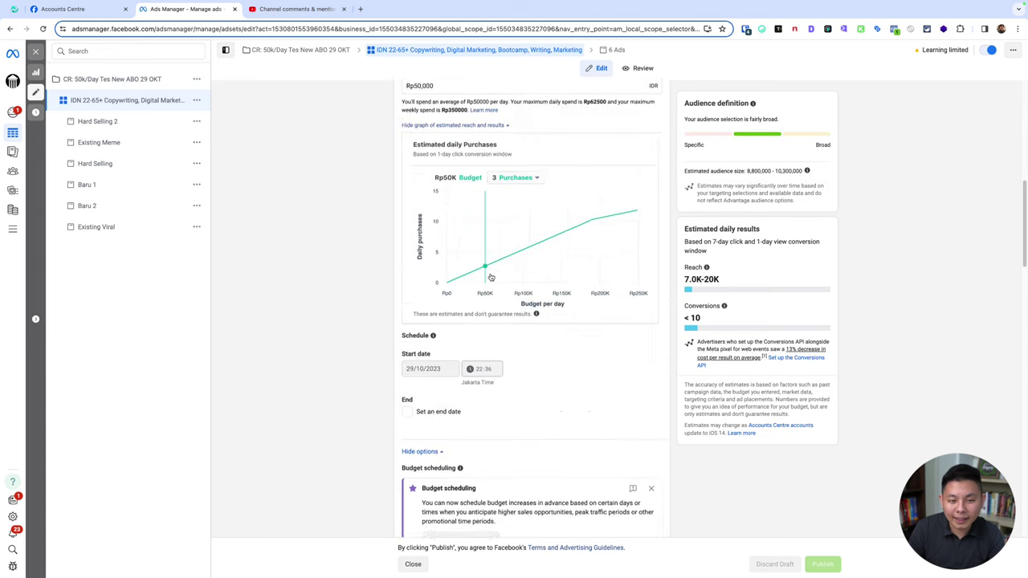
scroll(491, 275, "down", 2)
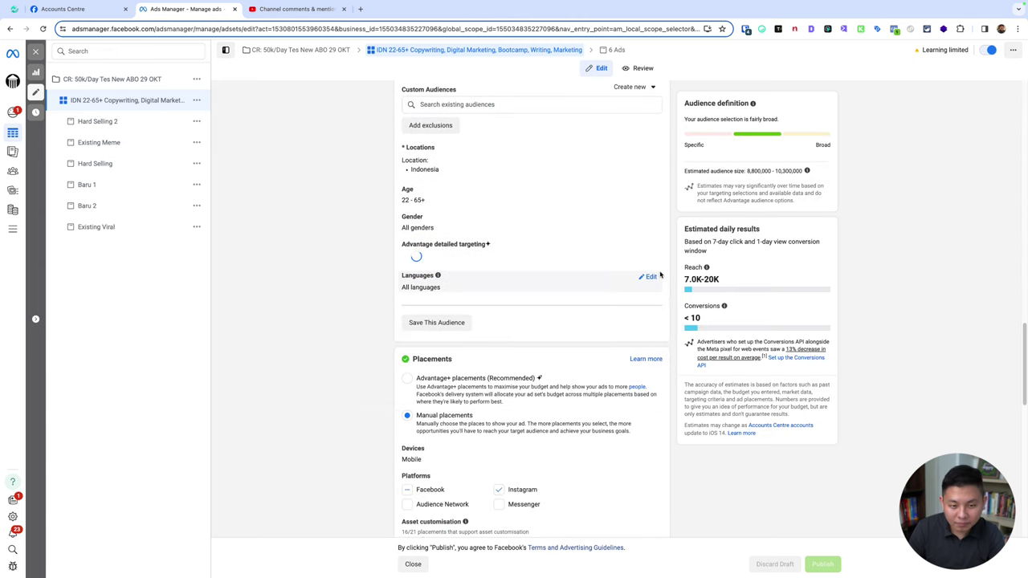
scroll(314, 285, "down", 2)
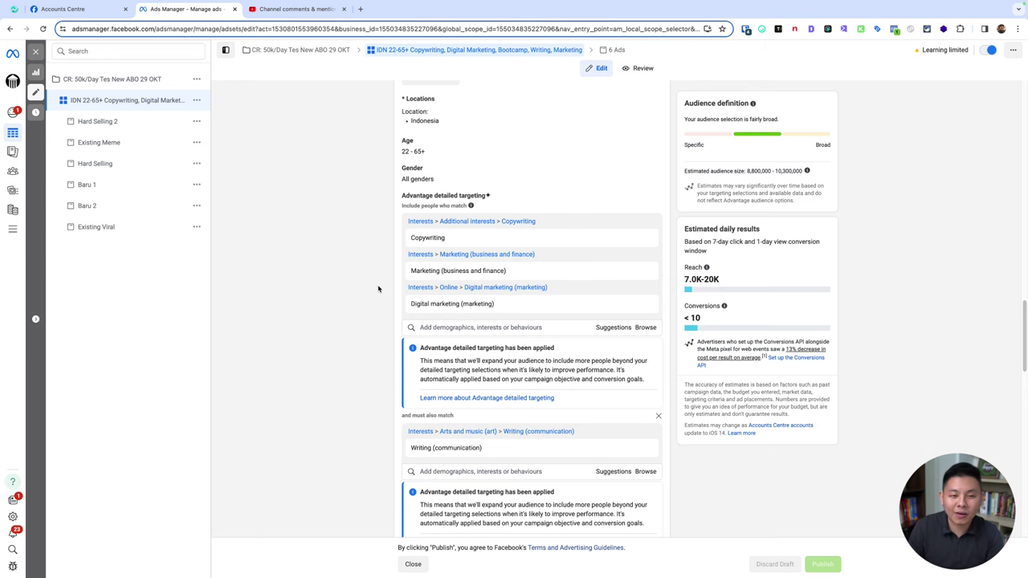
scroll(379, 291, "down", 2)
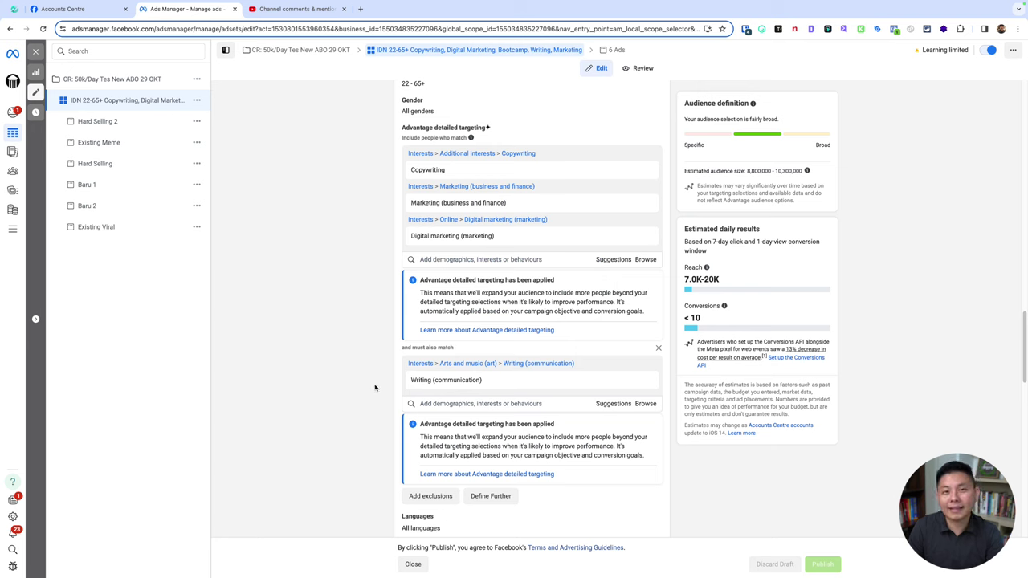
scroll(374, 388, "down", 1)
scroll(375, 387, "up", 2)
scroll(374, 388, "down", 2)
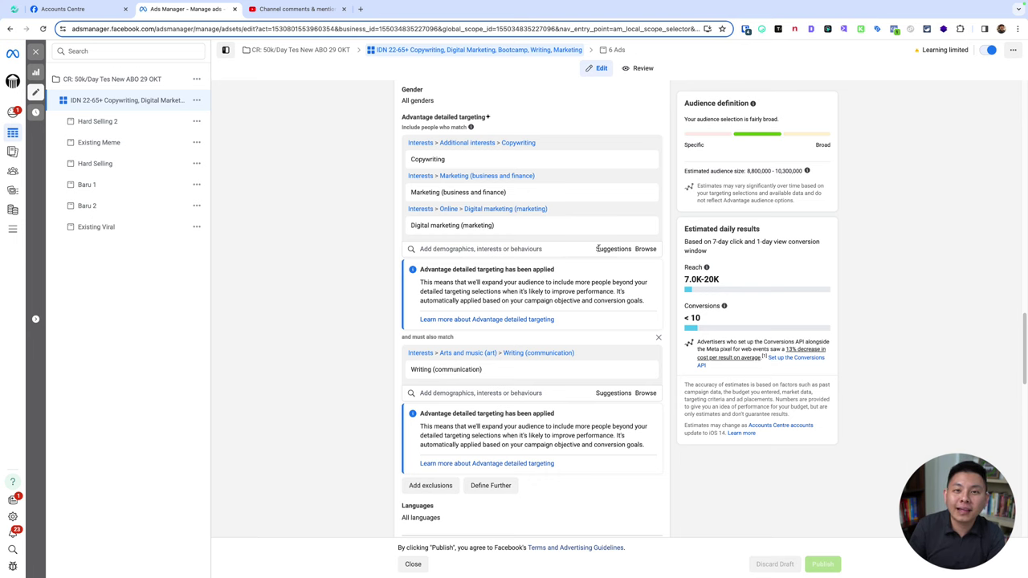
mouse_move(646, 228)
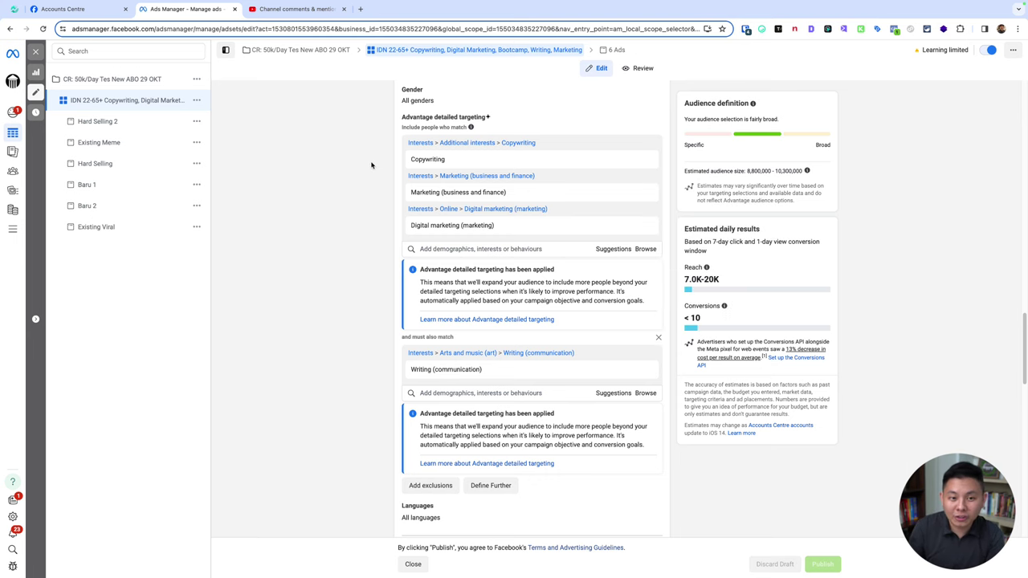
scroll(381, 168, "up", 3)
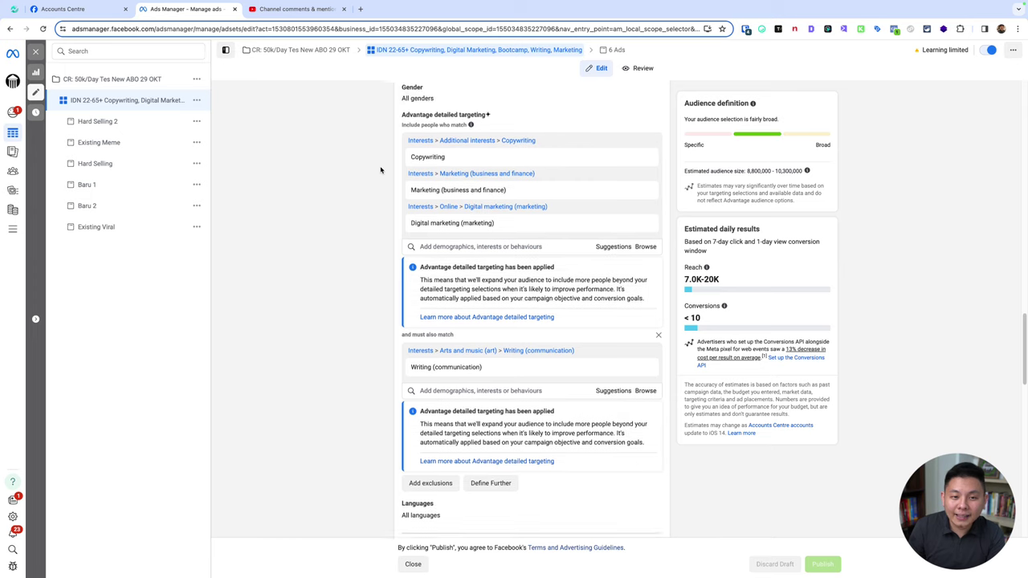
scroll(385, 180, "up", 1)
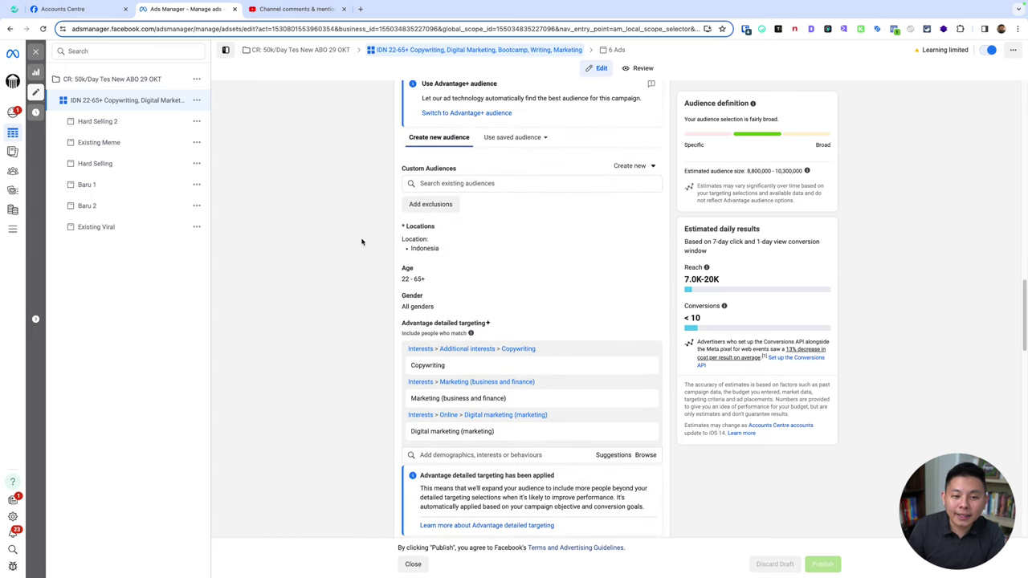
scroll(362, 241, "up", 1)
scroll(377, 237, "down", 1)
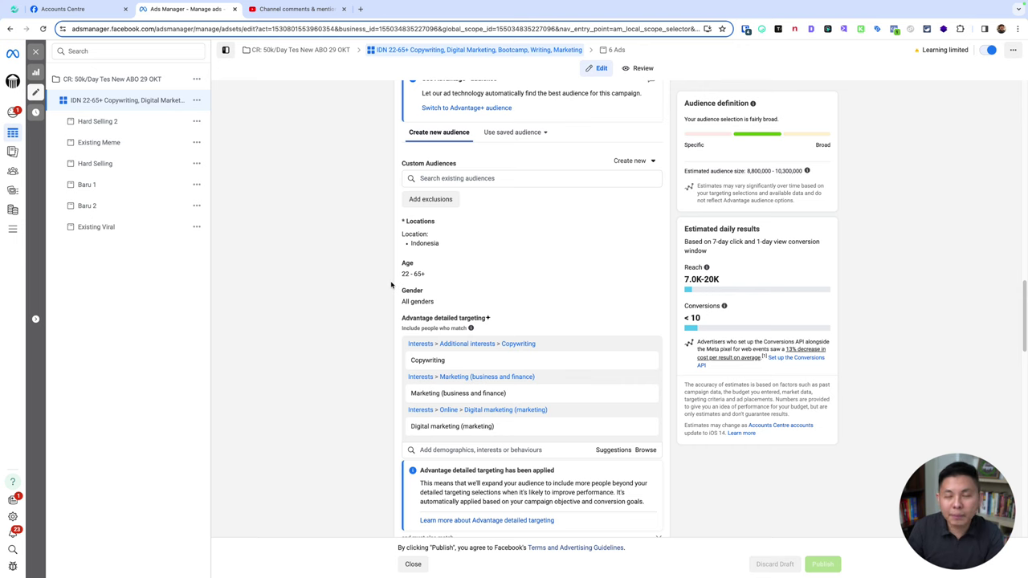
scroll(391, 284, "down", 3)
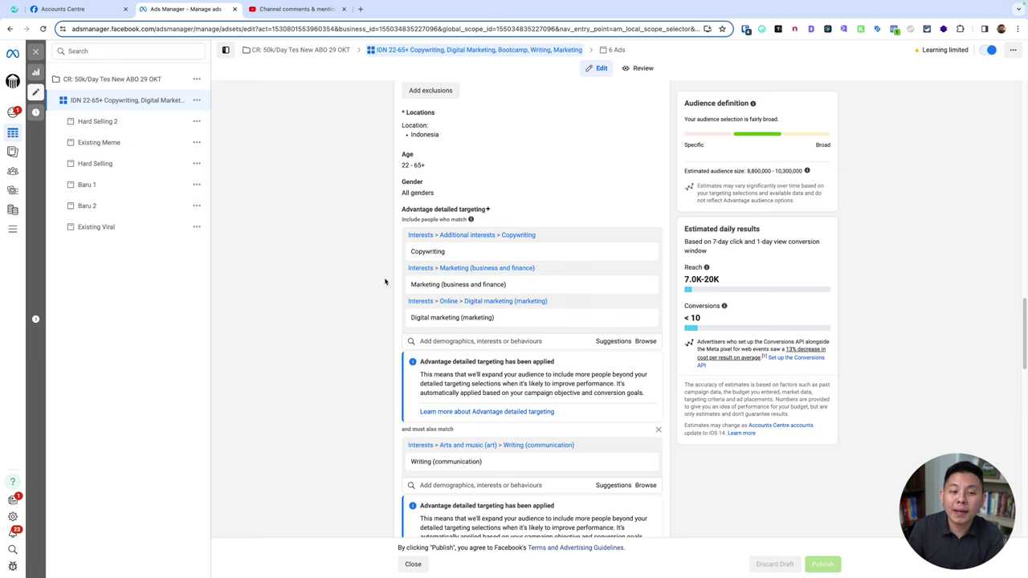
scroll(385, 281, "down", 1)
scroll(393, 302, "down", 2)
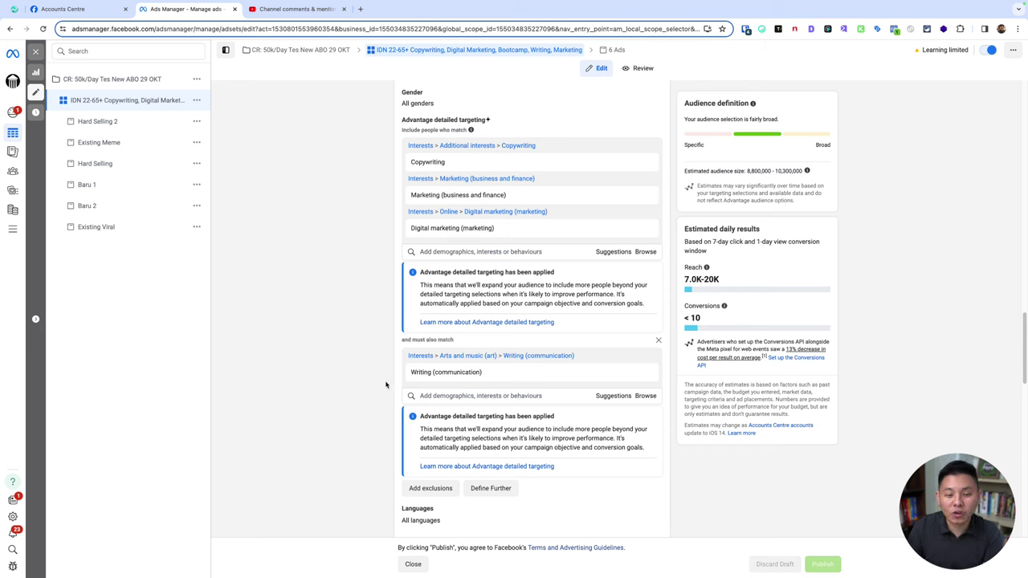
scroll(386, 384, "down", 1)
scroll(383, 387, "up", 2)
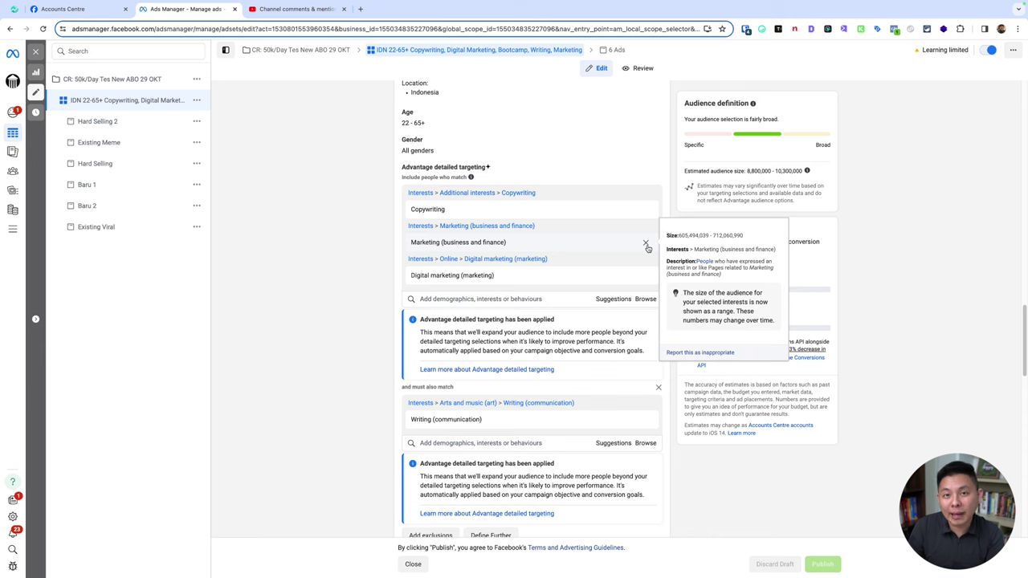
- Duplicate the ad set within the campaign, making 2 copies
left_click(197, 102)
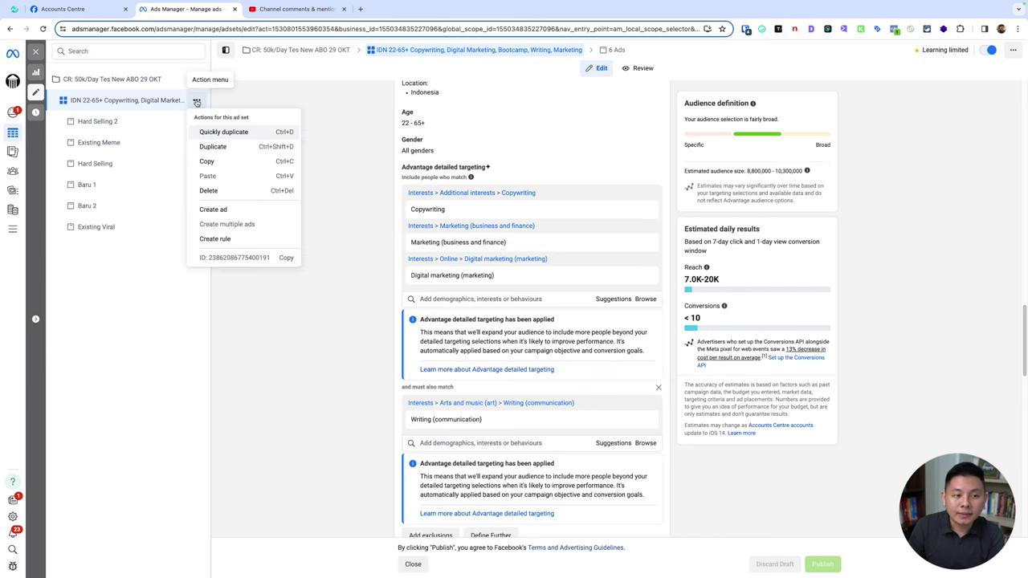
left_click(229, 146)
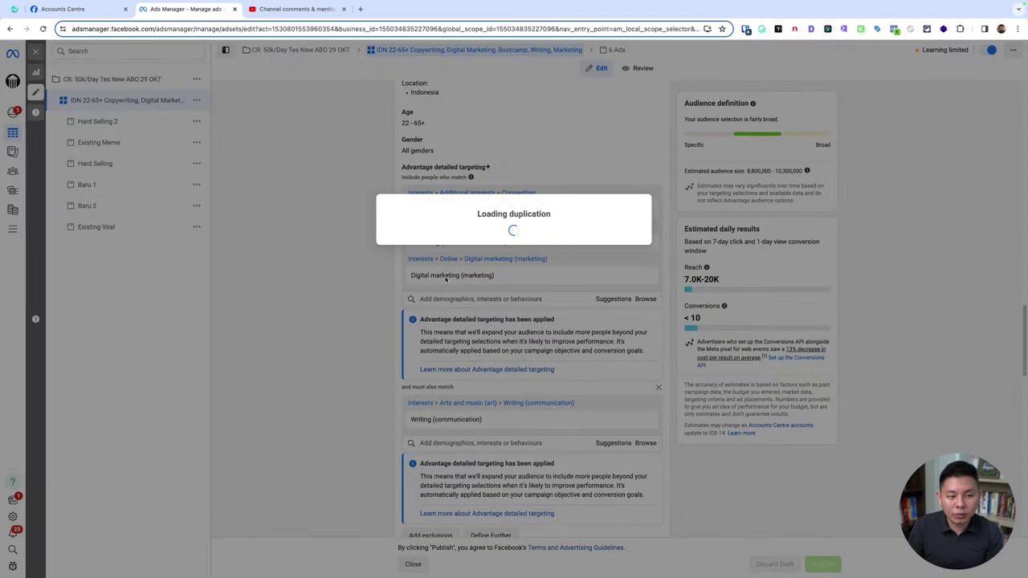
double_click(433, 299)
type("2")
left_click(634, 342)
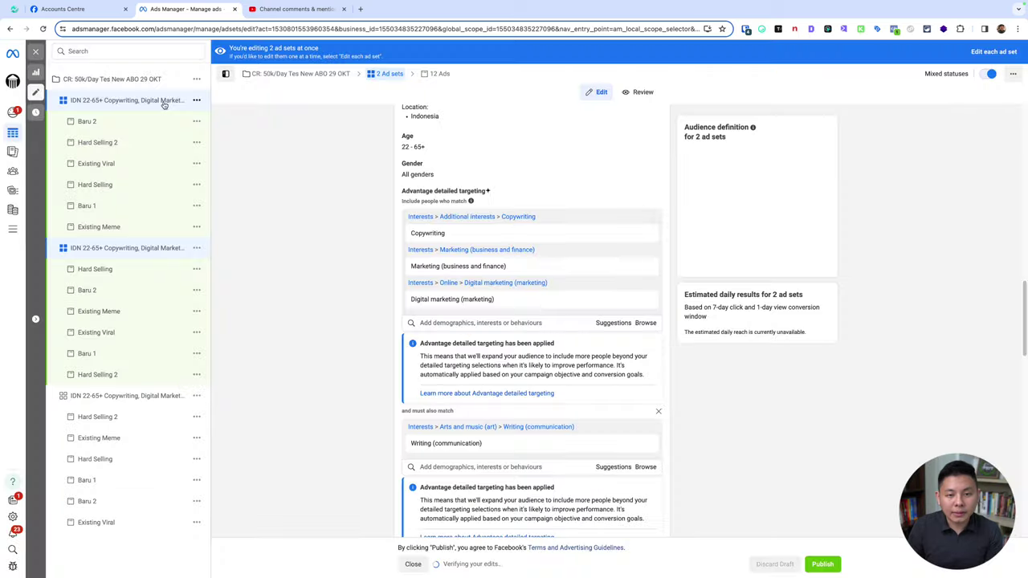
- In the first ad set copy, remove the Marketing (business and finance) and Digital marketing (marketing) interests, keeping Copywriting
left_click(164, 105)
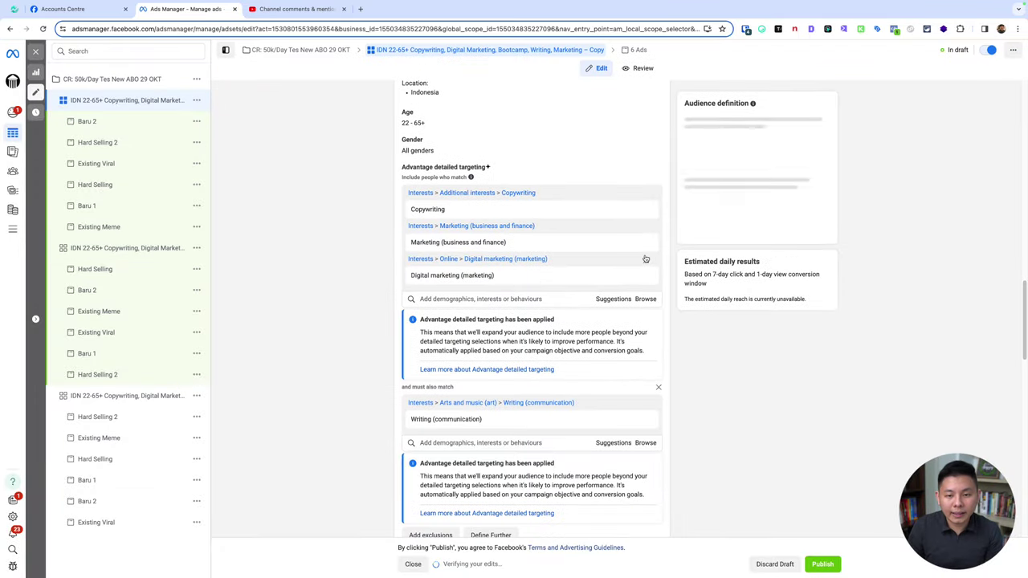
left_click(646, 244)
left_click(646, 243)
- In the second ad set copy, remove the Copywriting and Digital marketing (marketing) interests, keeping Marketing (business and finance)
left_click(134, 248)
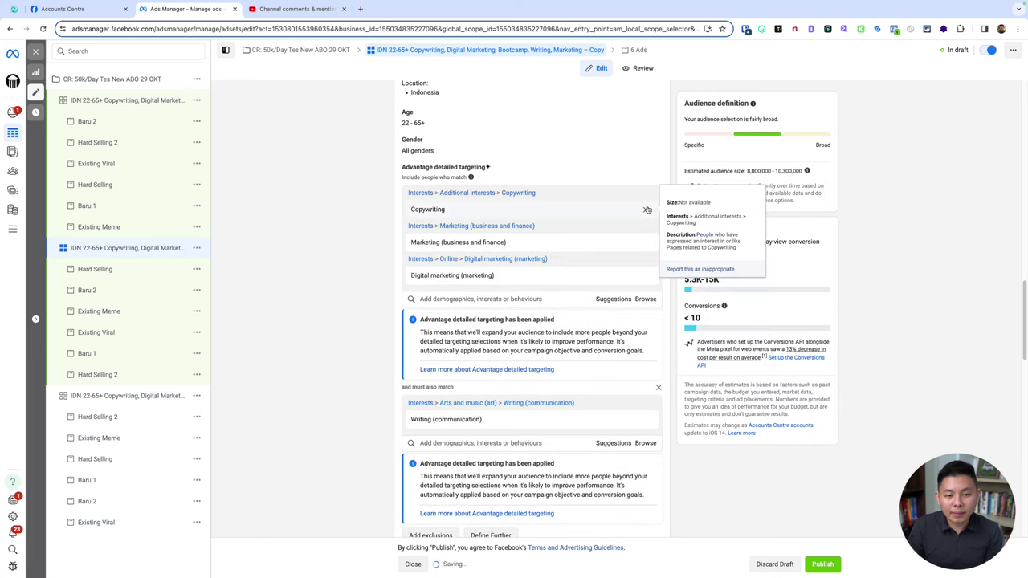
left_click(646, 211)
left_click(646, 243)
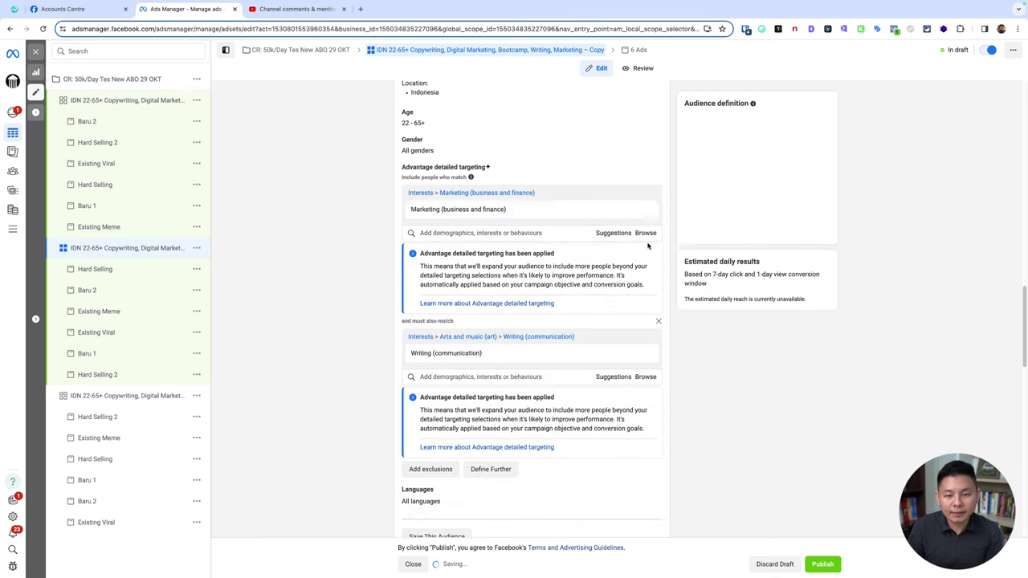
- In the original ad set, remove the Copywriting and Marketing (business and finance) interests, keeping Digital marketing (marketing)
left_click(145, 396)
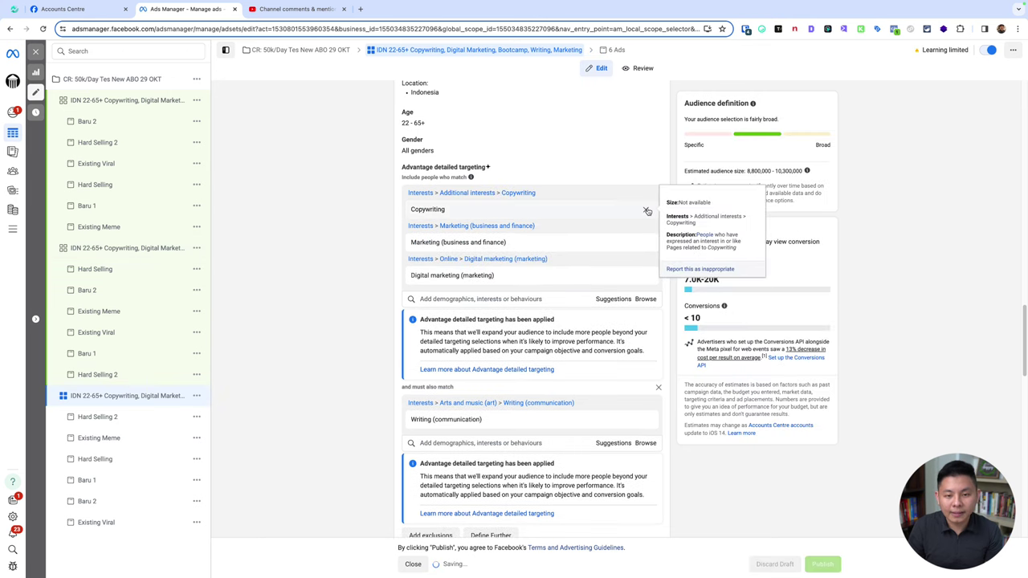
left_click(647, 211)
left_click(648, 210)
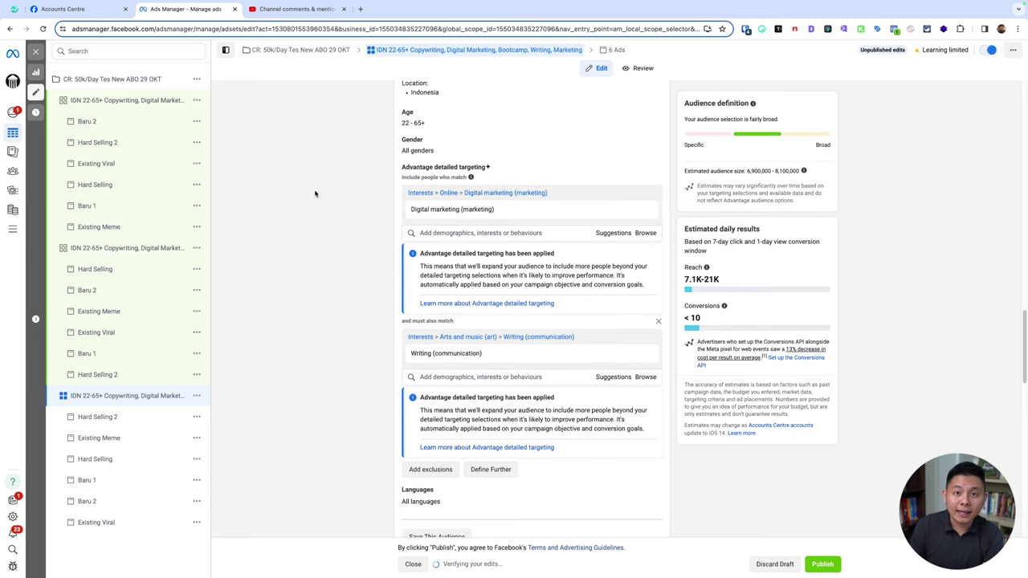
- Switch to Google Docs by opening docs.new in a new browser tab, and place that tab beside Ads Manager
left_click(361, 10)
type("docs")
key("Return")
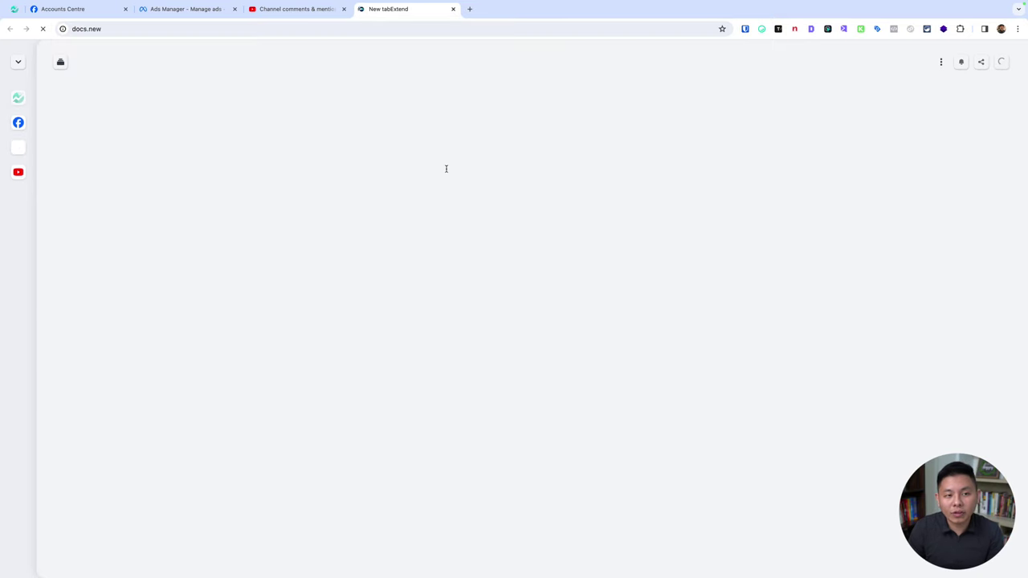
left_click_drag(390, 11, 291, 11)
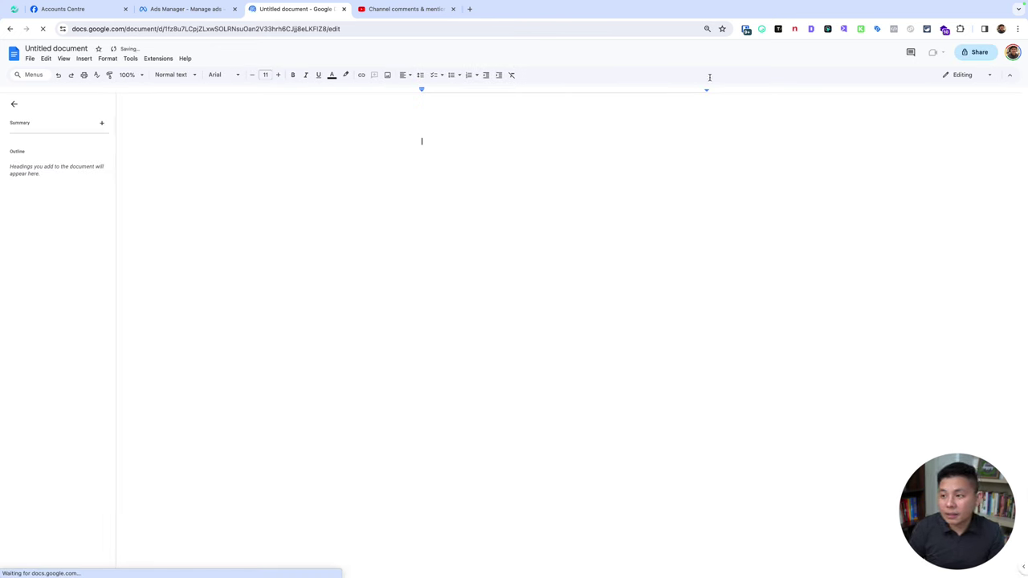
- Set the browser zoom for the blank document to 150%
left_click(1017, 29)
left_click(992, 198)
left_click(992, 198)
left_click(991, 197)
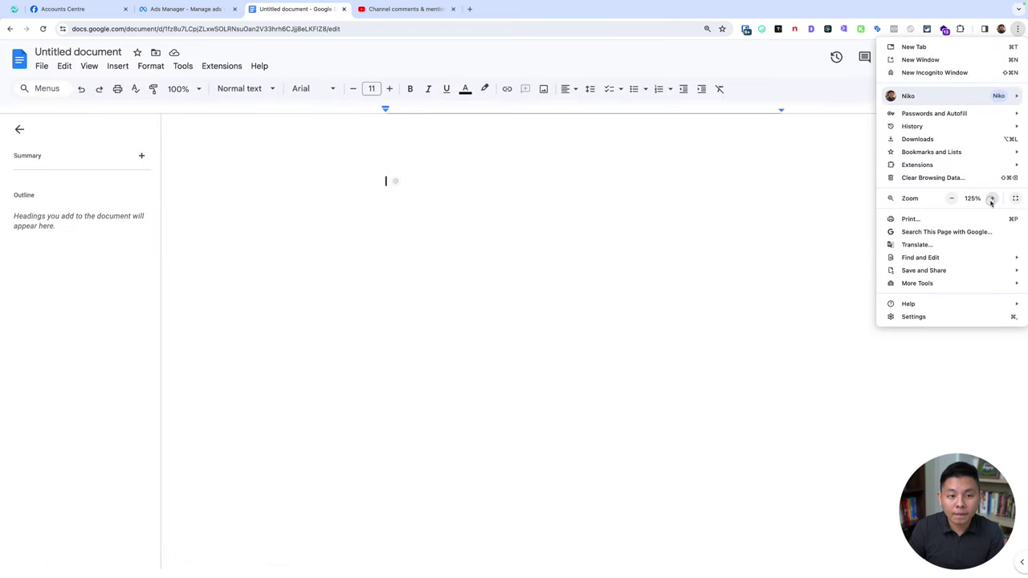
left_click(992, 198)
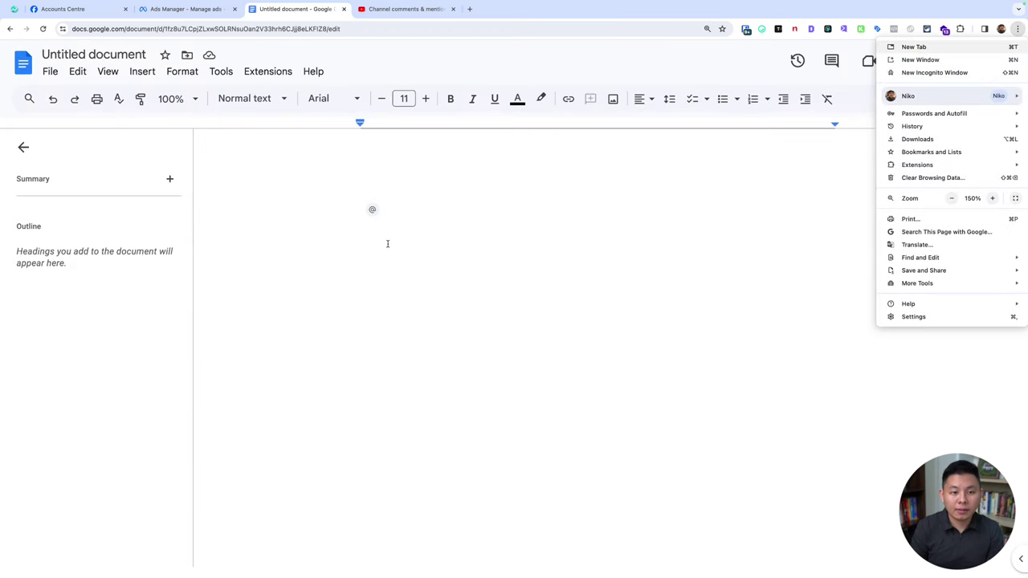
- Create a second blank Google Docs document from docs.new in another browser tab
key("Return")
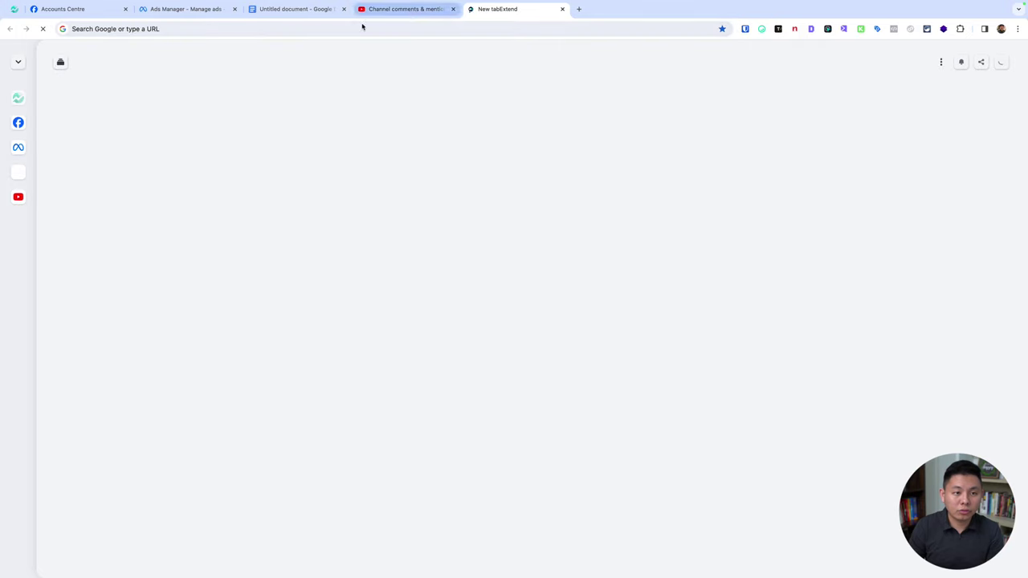
left_click(156, 27)
type("docs.new")
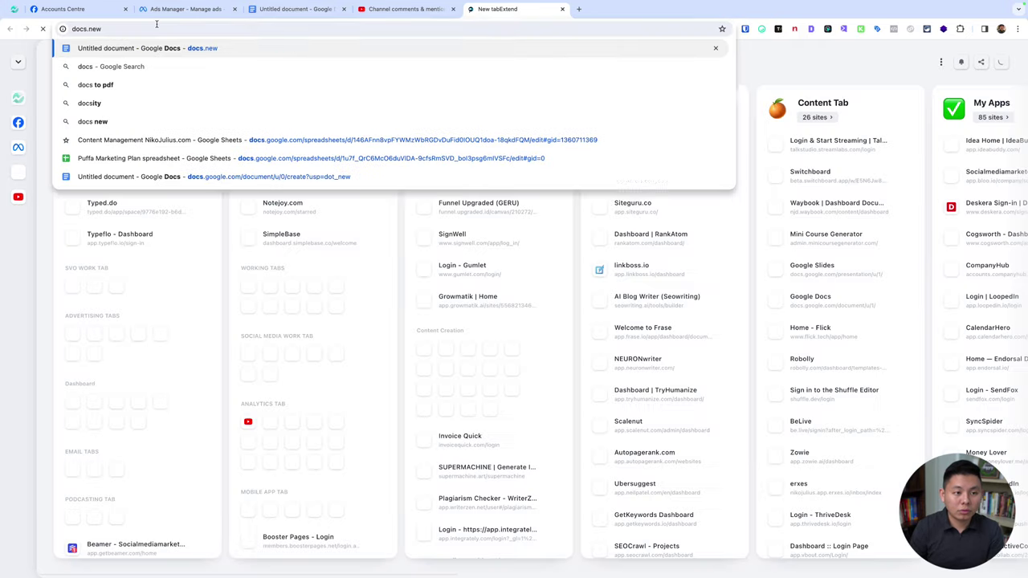
key("Return")
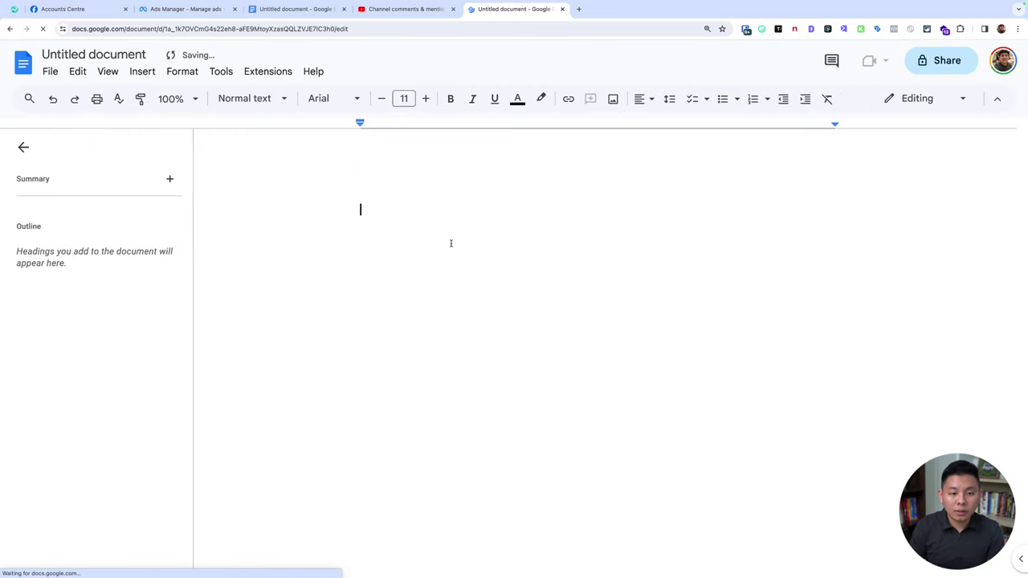
- Write two separate headings in the blank document: "Interest dijadikan 1" and, below a gap, "Interest dipisah"
type("Interest d")
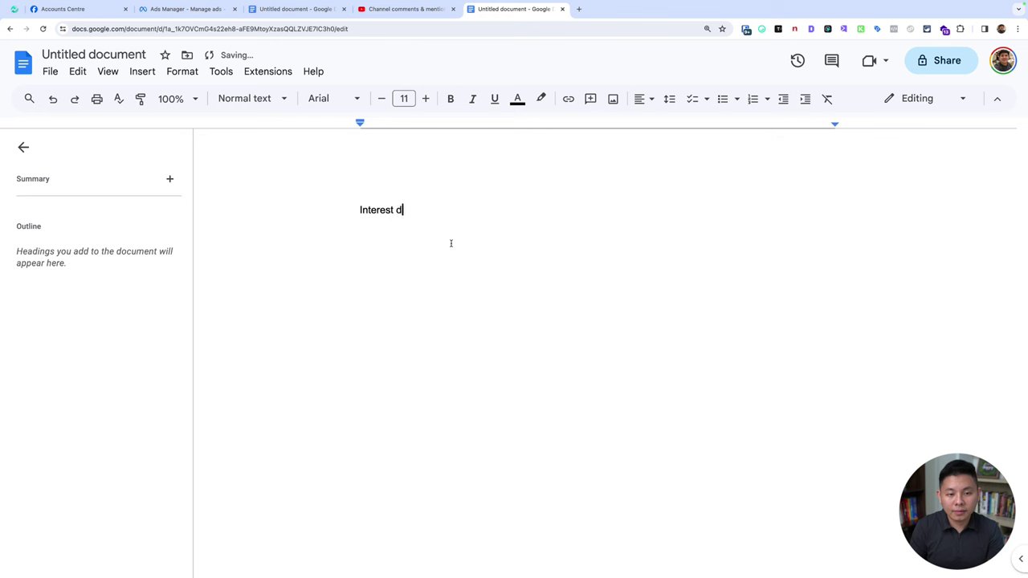
type("ijadikn 1")
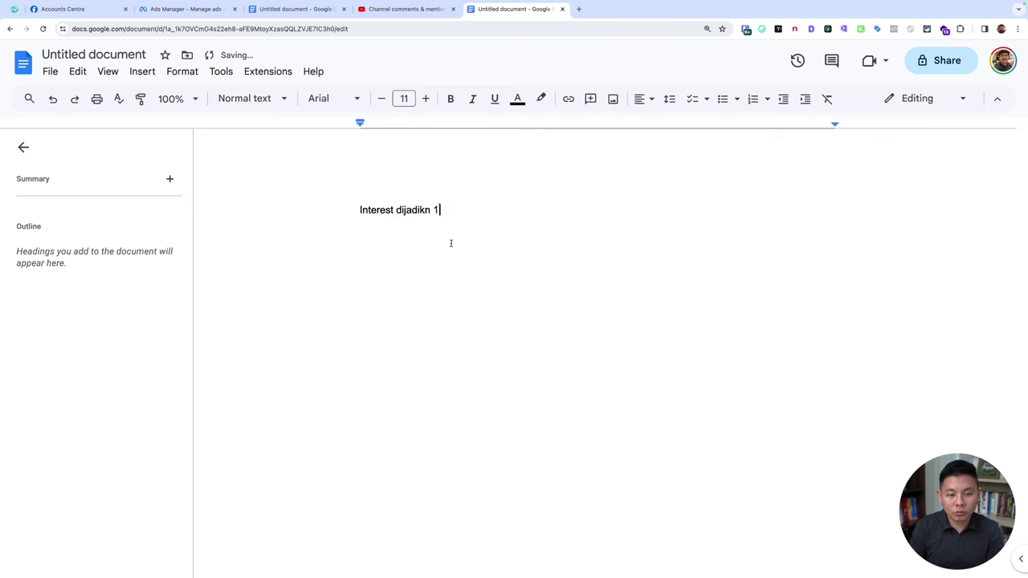
key("BackSpace")
key("BackSpace")
type("ikan 1")
key("Return")
key("Return")
type("Interest dipisah")
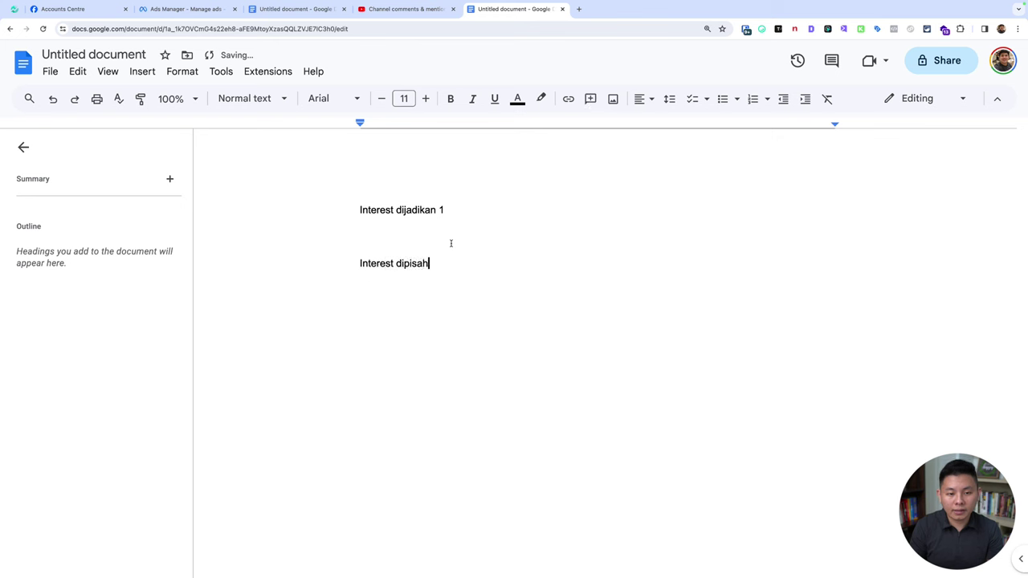
- Under "Interest dijadikan 1", add a plus-sign bullet reading "Potensial audiensnya lebih luas"
left_click(451, 243)
key("Return")
type("+")
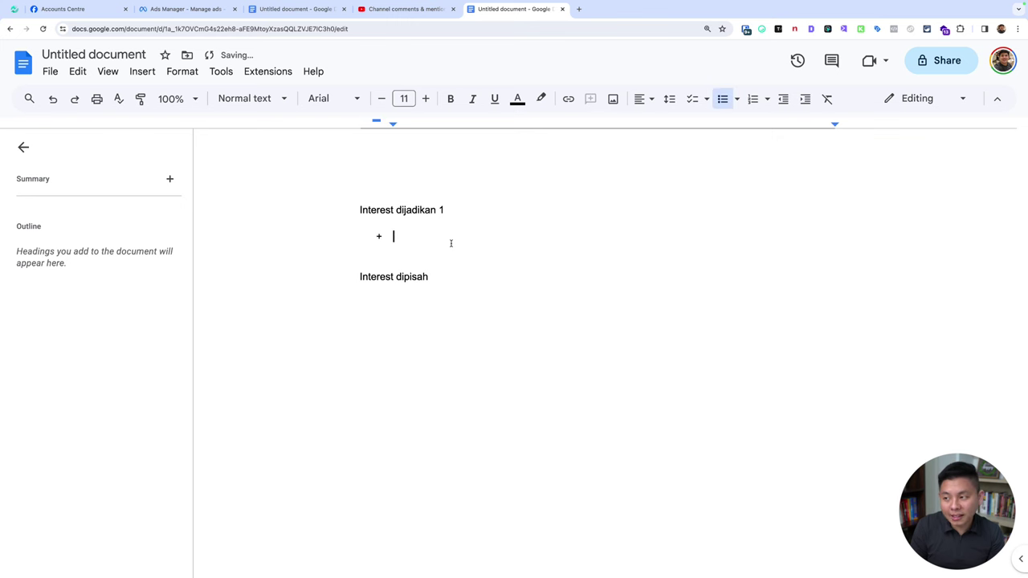
type(" Potensial")
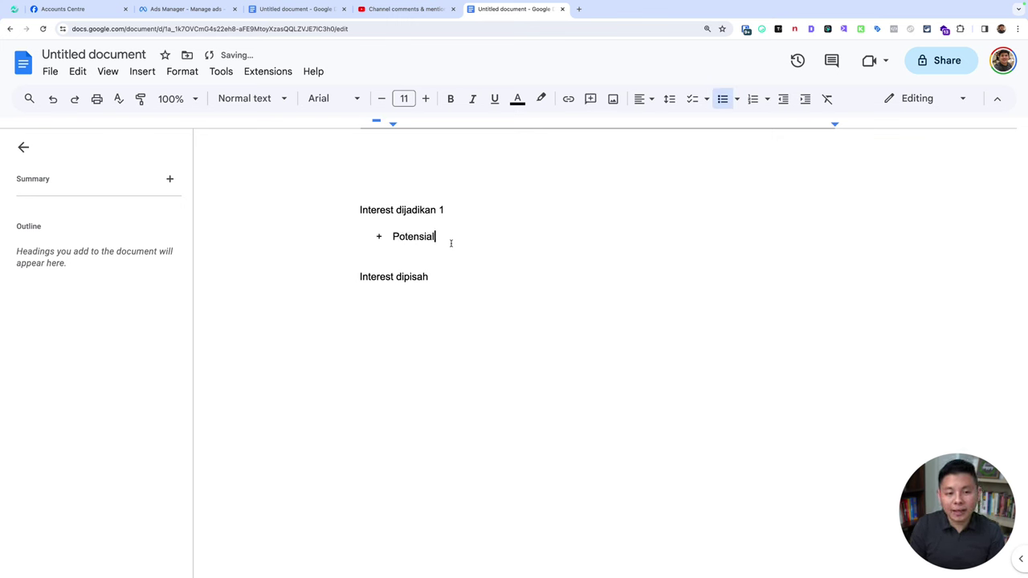
type(" audiensnya lebih luas")
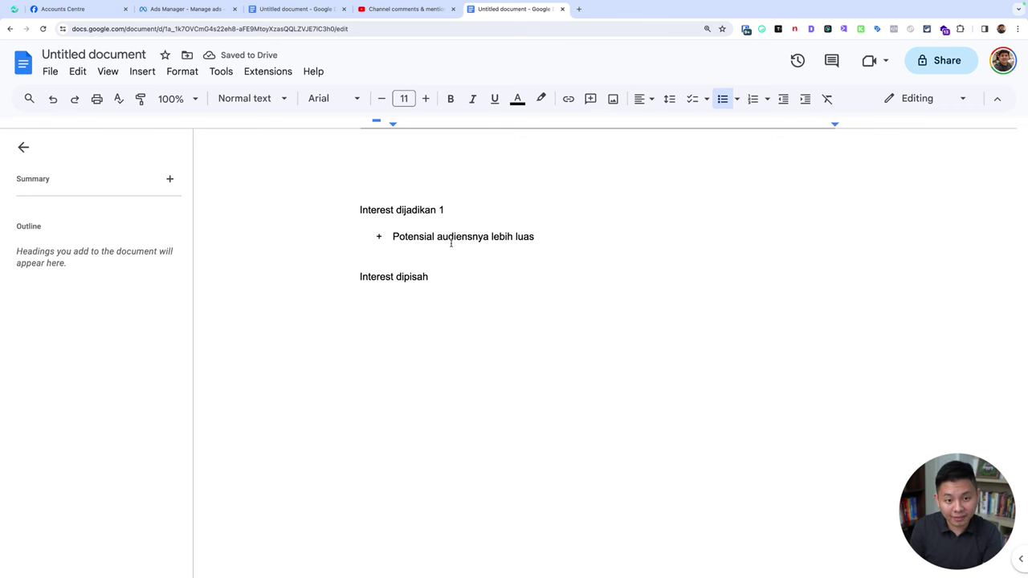
- Below the plus bullet, add a same-level minus-sign bullet reading "Kamu kesulitan untuk menentukan interest mana yang bagus"
key("Return")
key("BackSpace")
key("BackSpace")
key("BackSpace")
key("Return")
key("Tab")
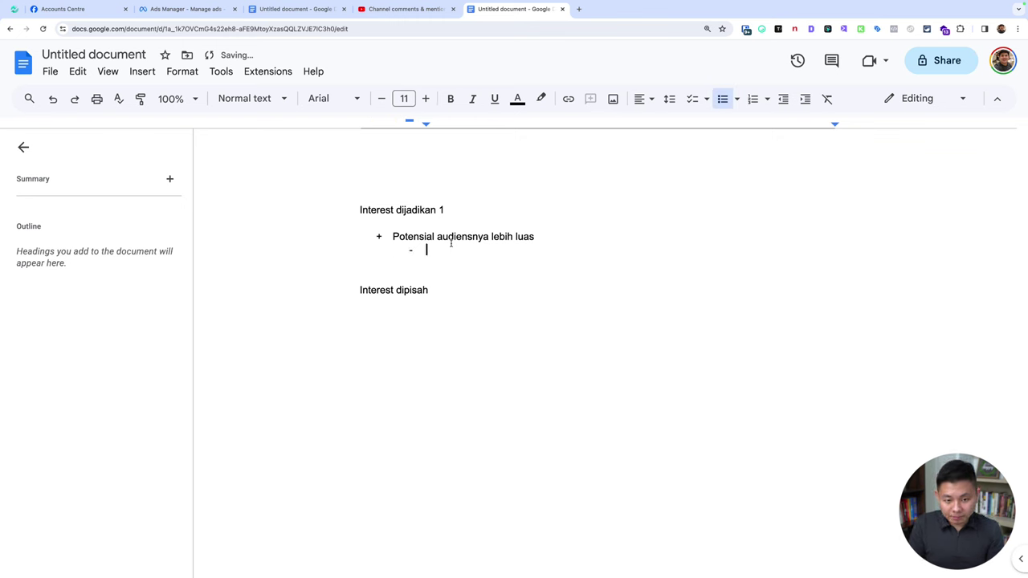
key("BackSpace")
key("BackSpace")
key("ctrl+z")
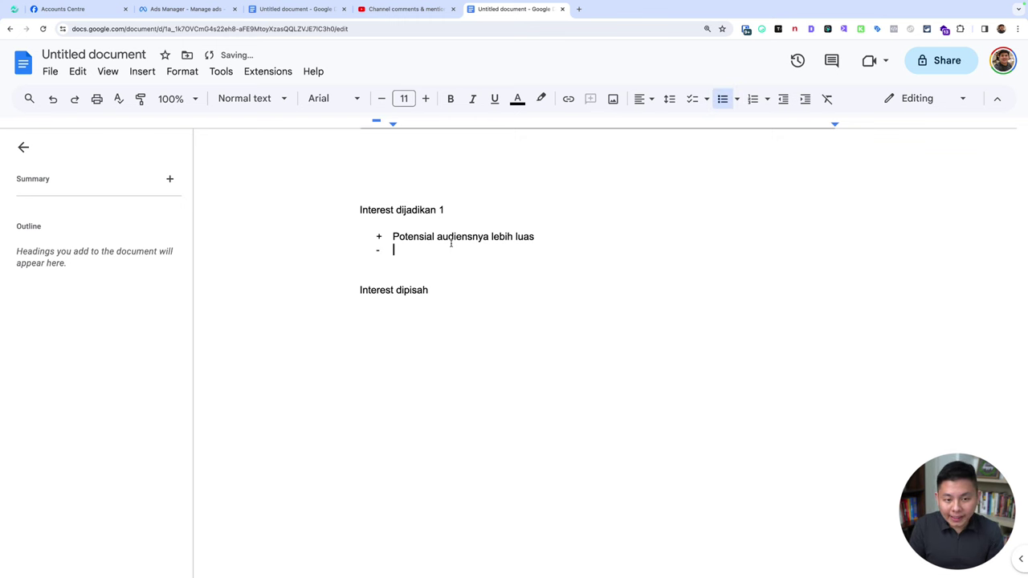
type("Kamu")
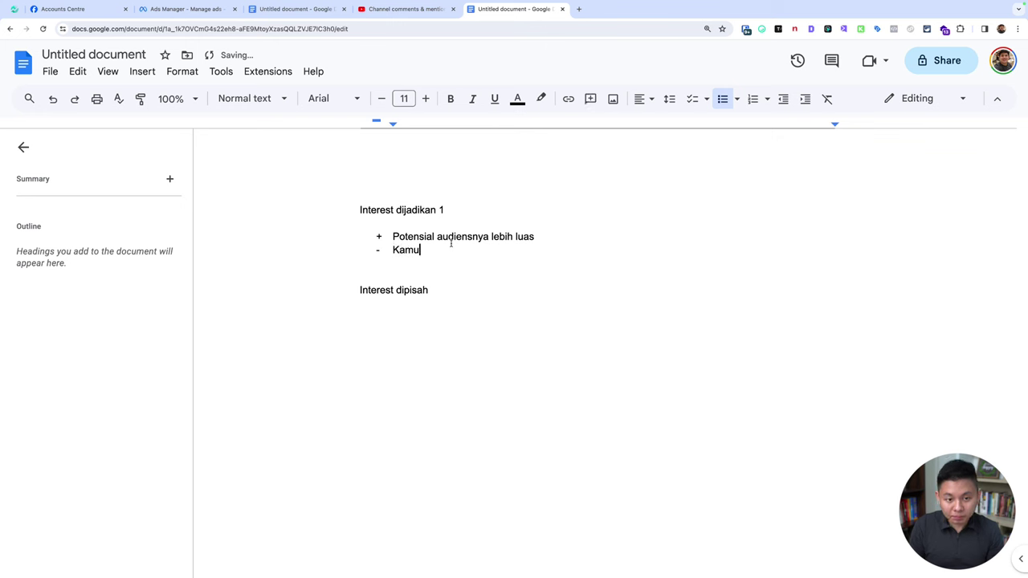
type(" kesulitan untuk memn")
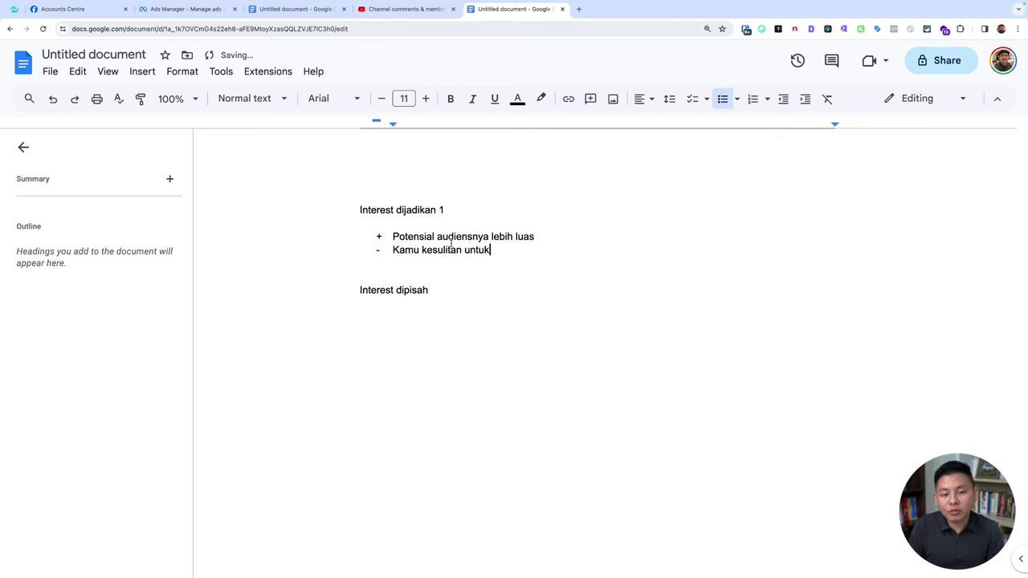
key("BackSpace")
key("BackSpace")
type("ne")
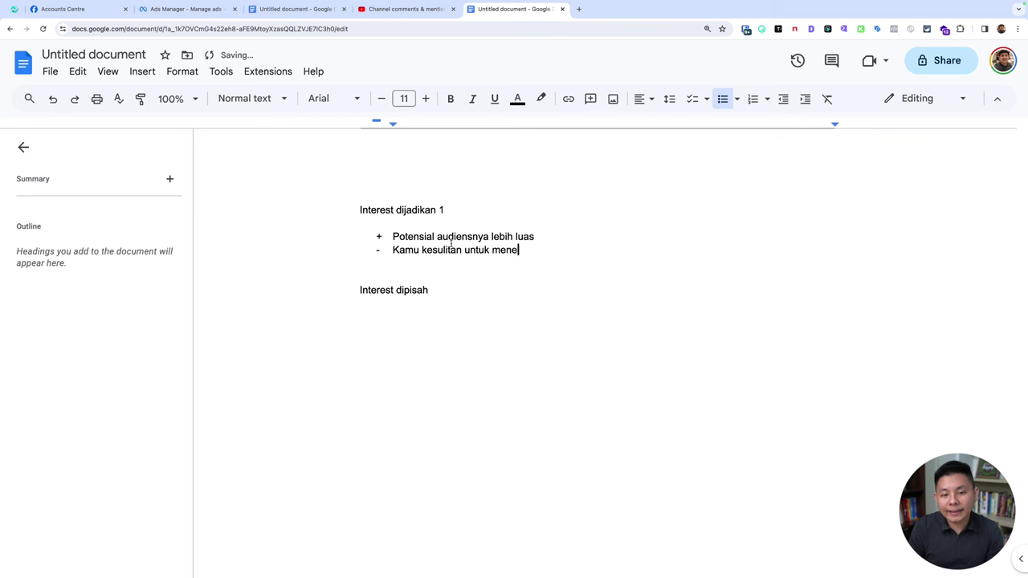
type("ntukan interest mana yang bagus")
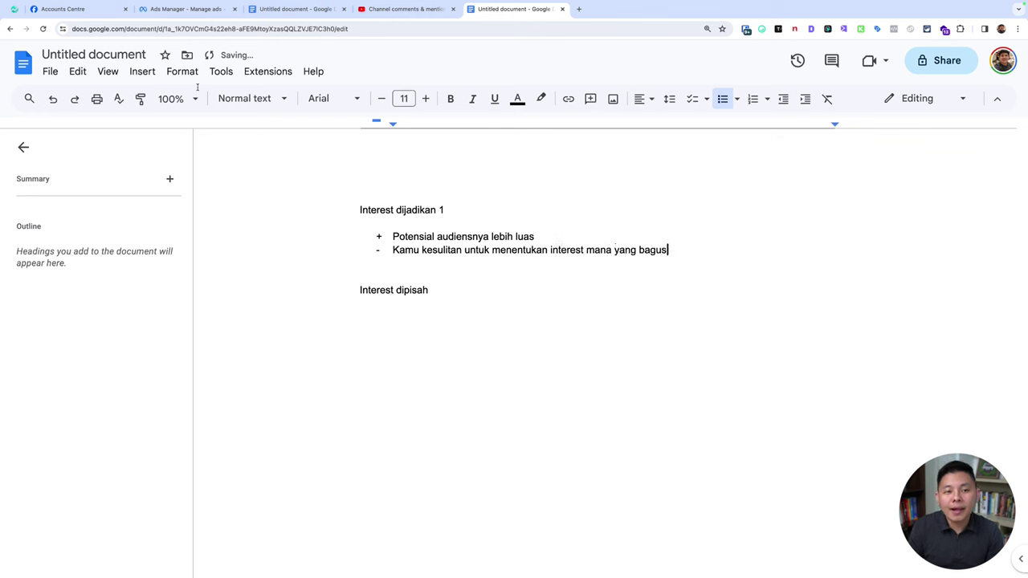
- Switch to Ads Manager and discard the open ad set's draft together with all other unpublished drafts in the ad account
left_click(191, 10)
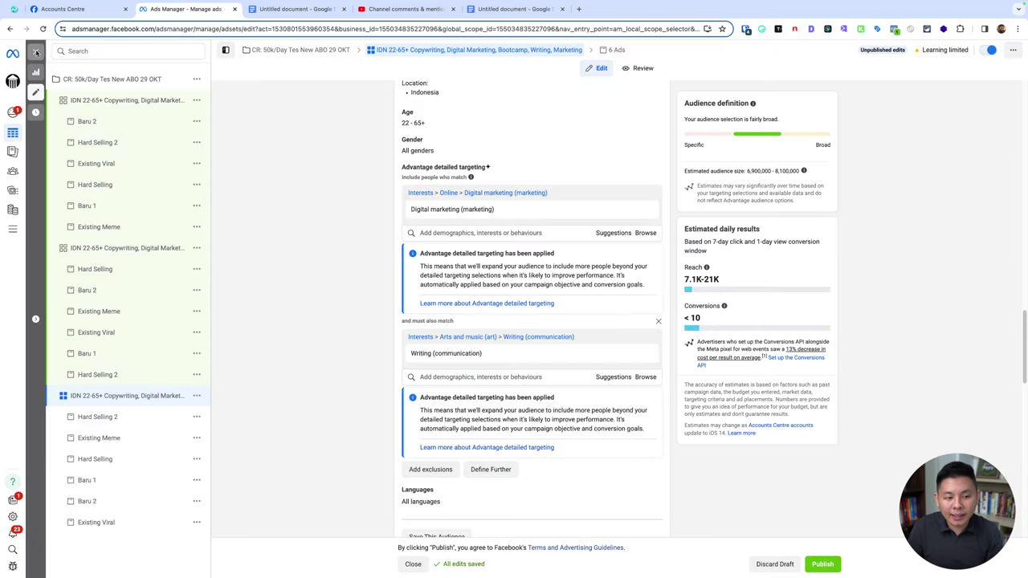
left_click(763, 564)
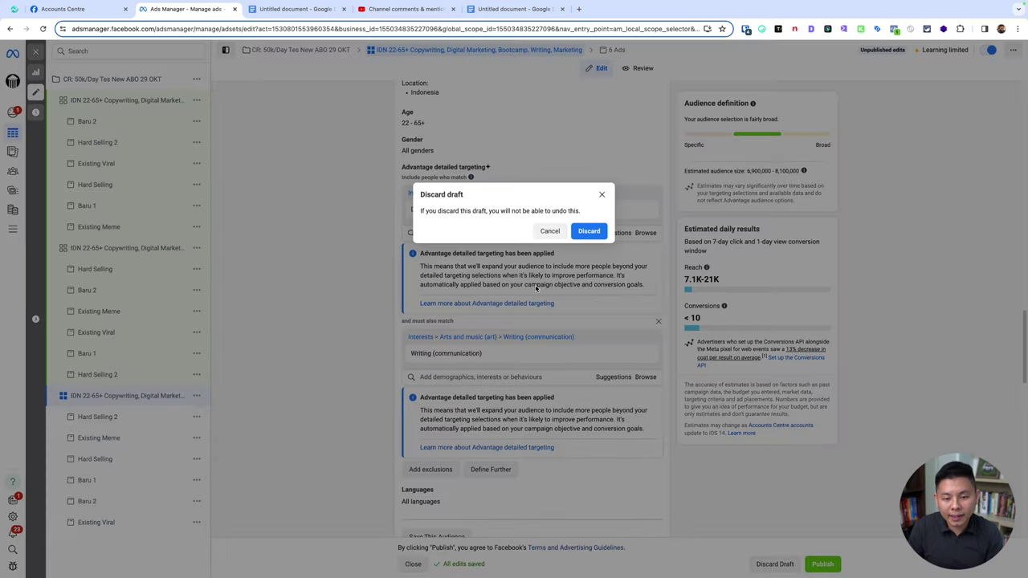
left_click(587, 231)
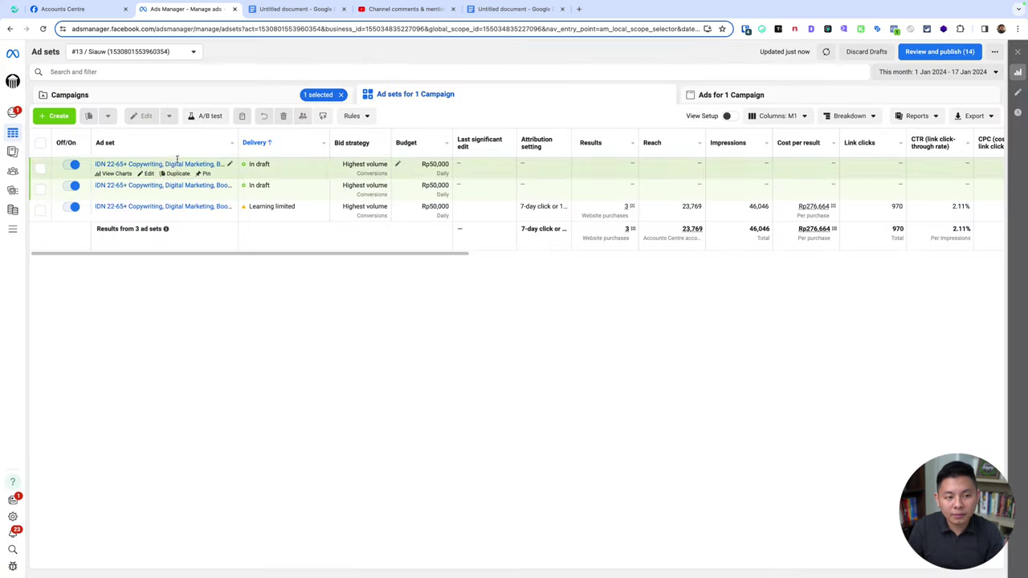
left_click(867, 52)
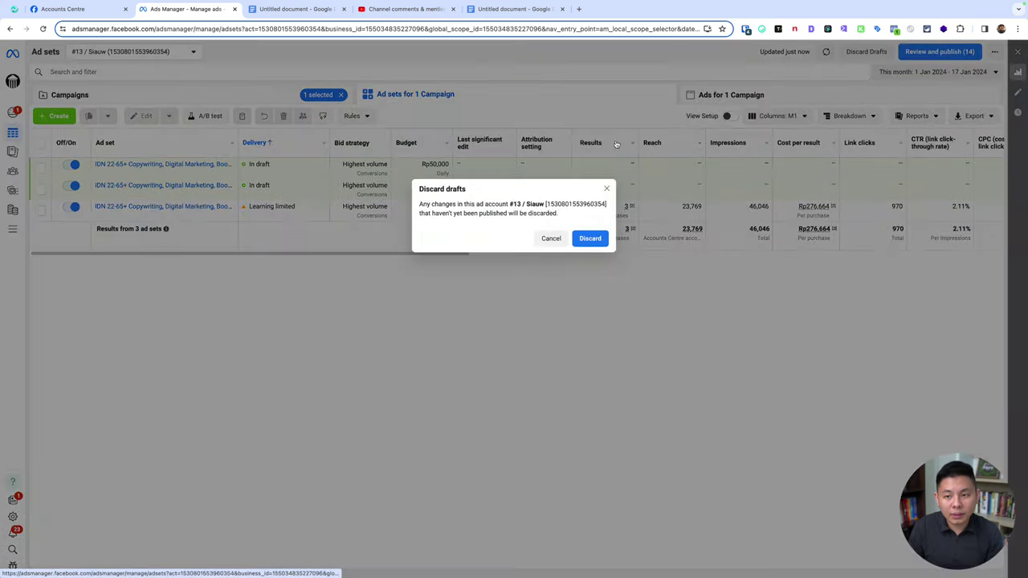
left_click(589, 238)
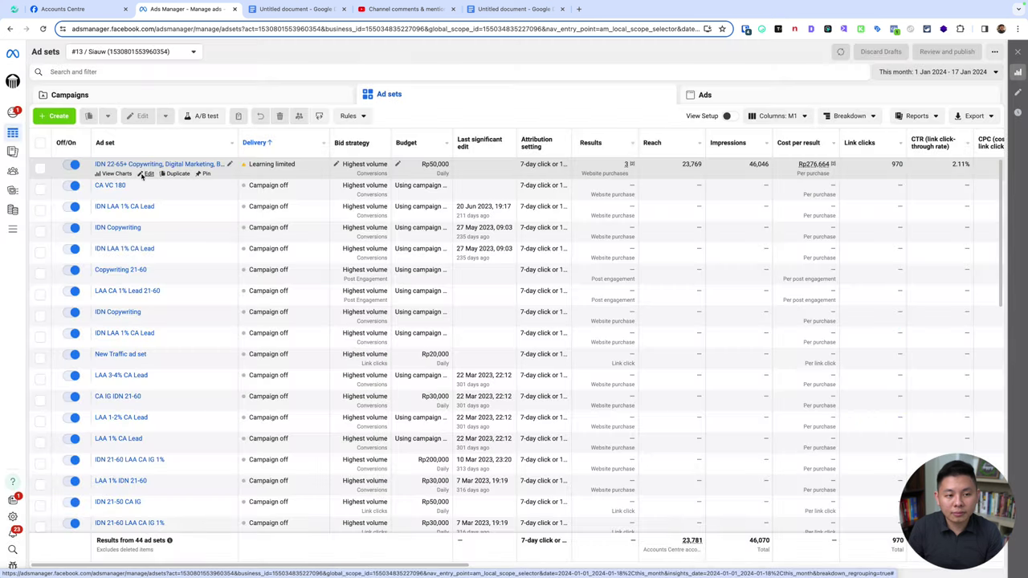
- Open the "IDN 22-65+ Copywriting, Digital Marketing" ad set for editing at its detailed targeting, and place the Ads Manager tab beside the notes document
left_click(176, 184)
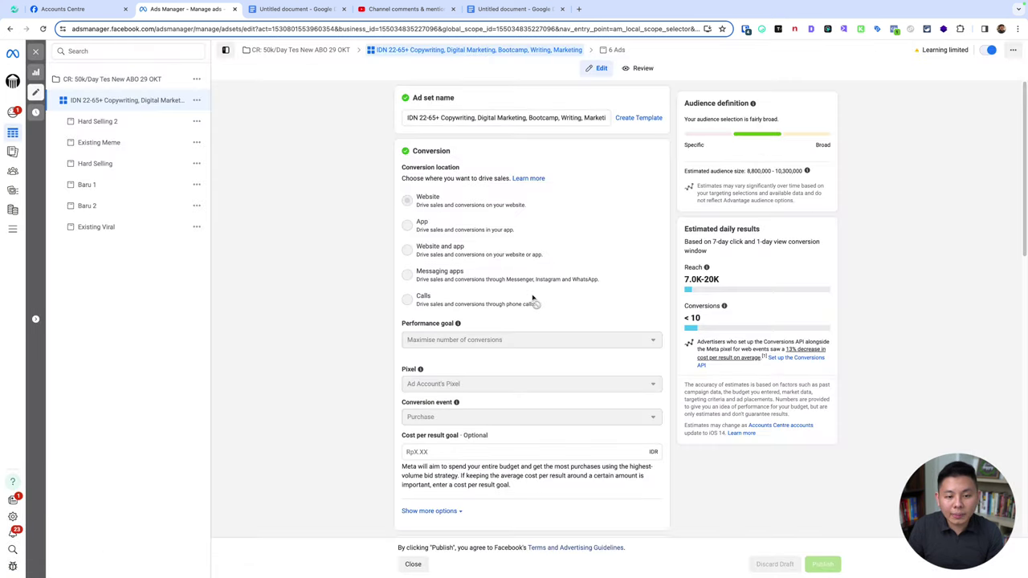
scroll(532, 321, "down", 10)
scroll(532, 335, "down", 10)
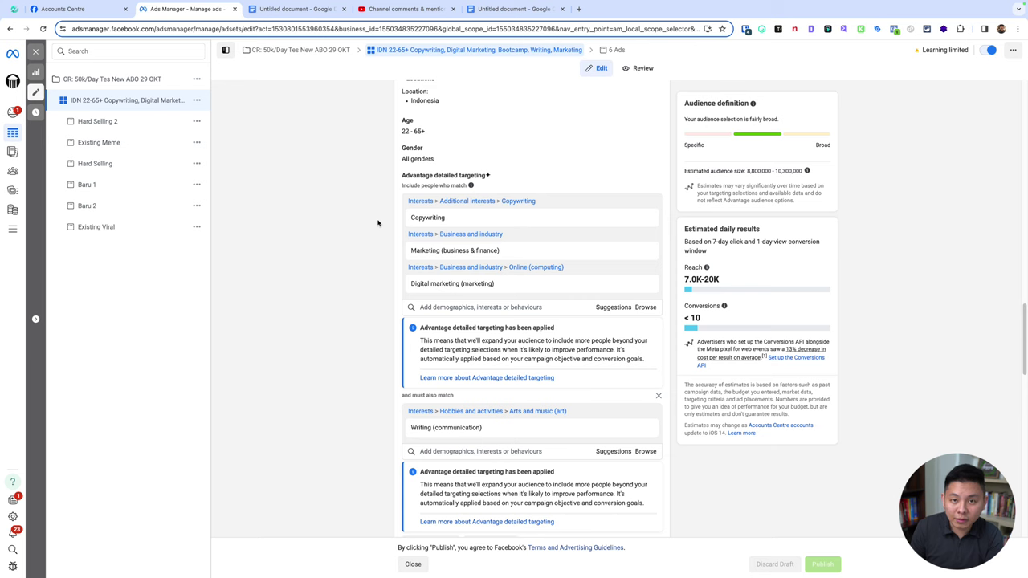
left_click_drag(185, 9, 405, 9)
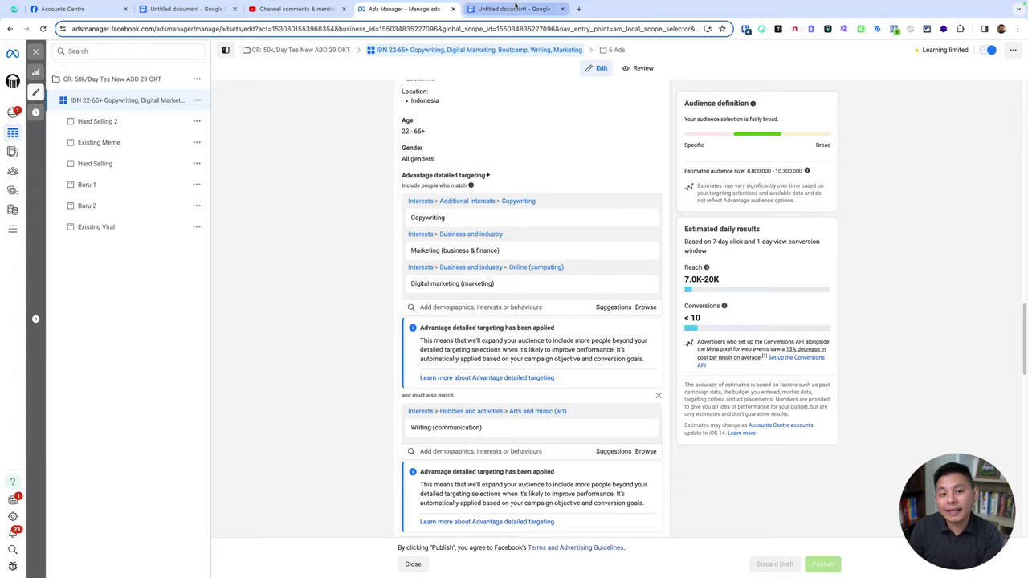
- Switch to the Google Docs notes and add a minus-sign bullet under "Interest dipisah" reading "Potensialnya audiensnya lebih kecil"
left_click(518, 9)
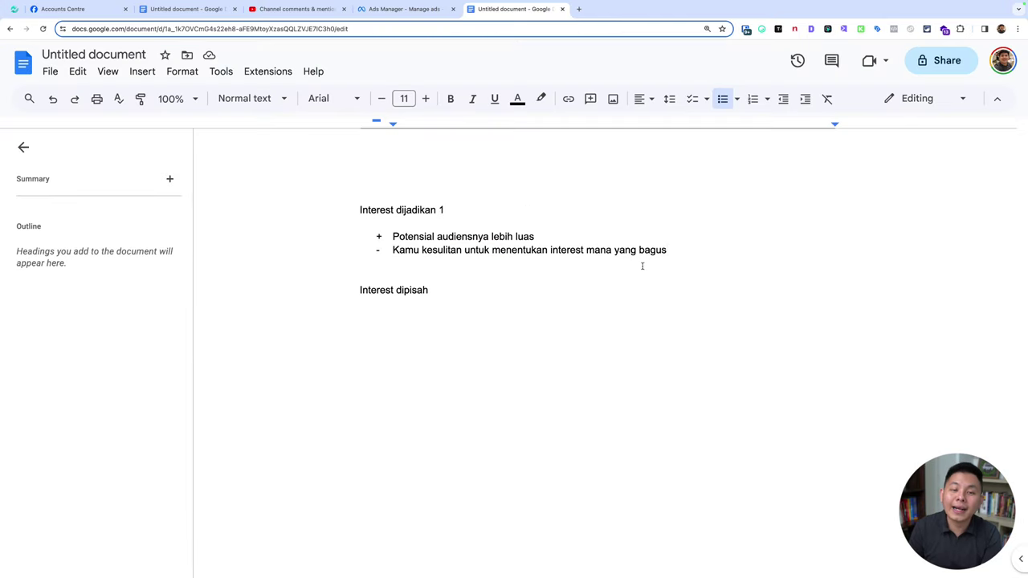
left_click(430, 326)
key("Return")
key("Return")
type("+")
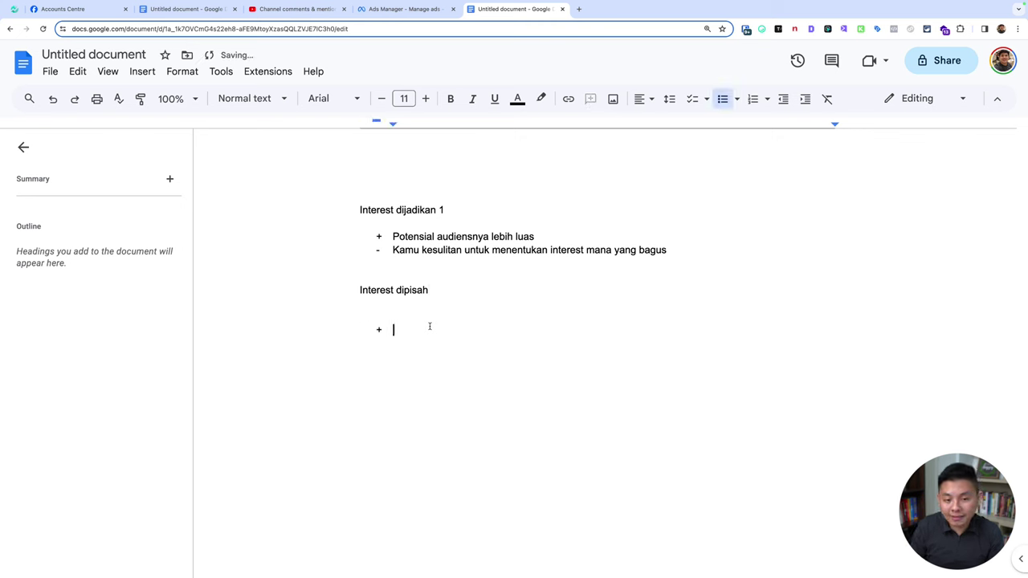
key("BackSpace")
type("- ")
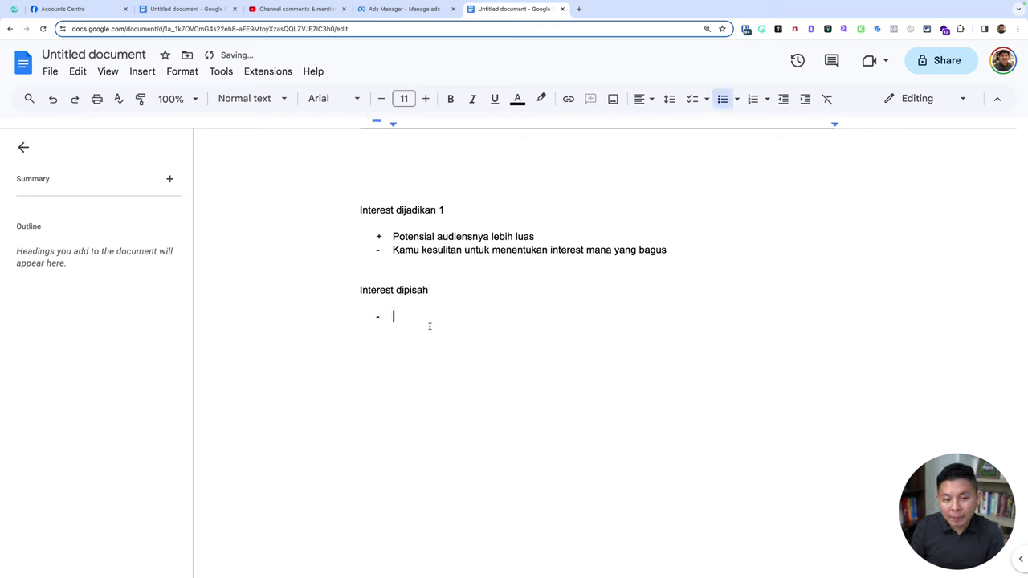
type("Potens")
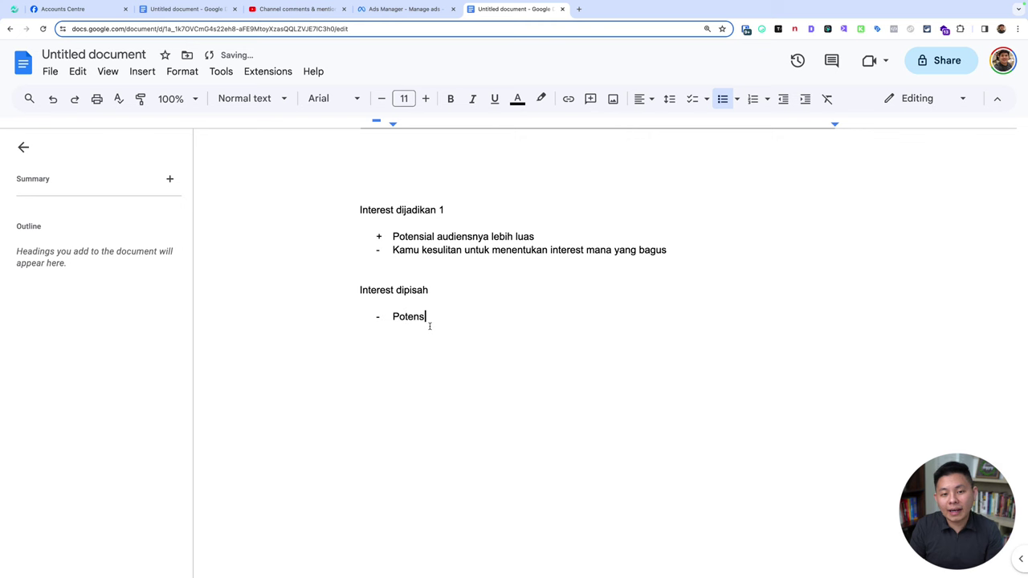
type("ialnya audiensn")
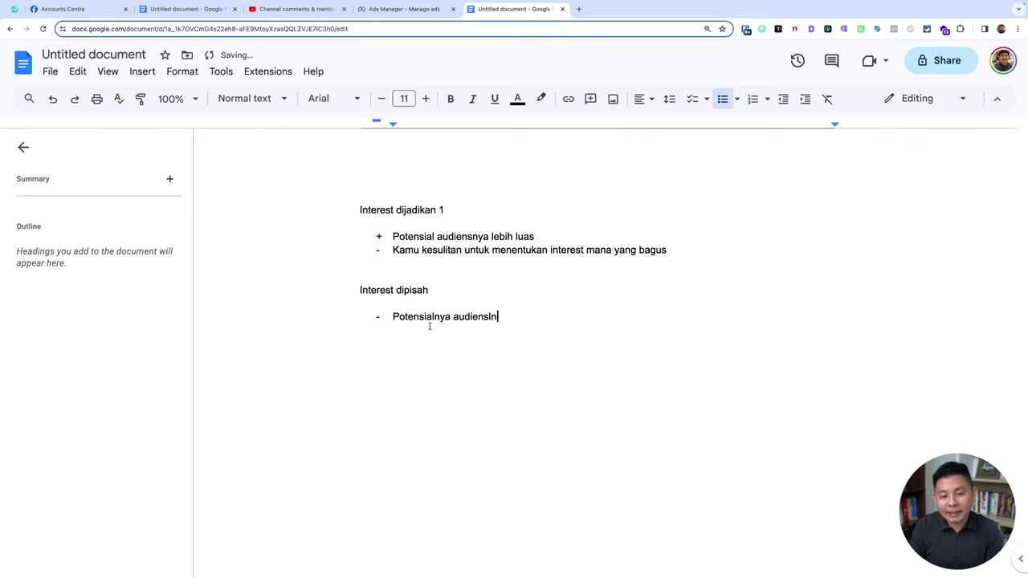
key("BackSpace")
type("nya lebih kecil")
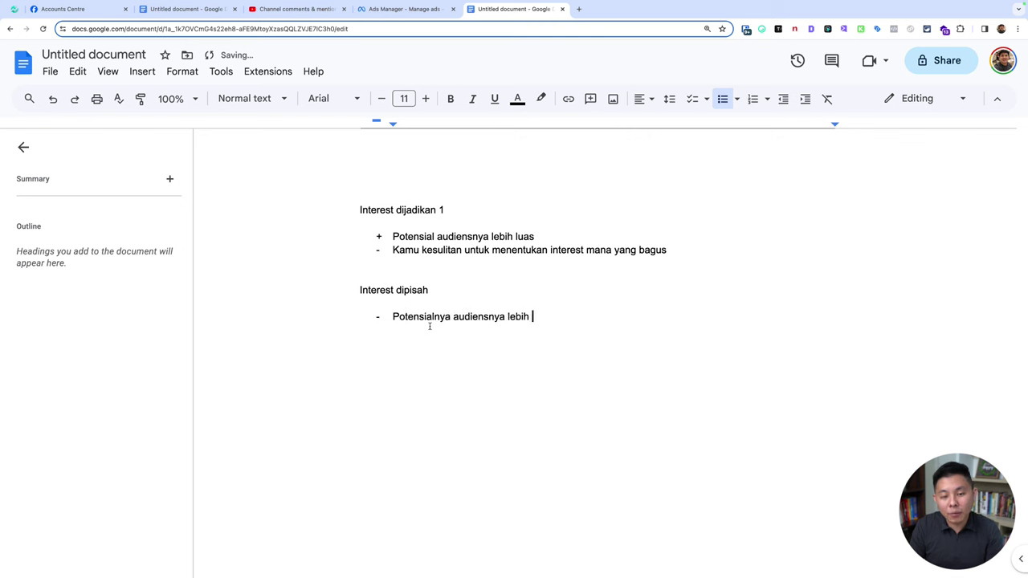
- Add a plus-sign bullet at the end of the notes reading "Kita lebih mudah untuk mengukur mana yang bagus"
key("Return")
key("BackSpace")
type("+ ")
type("Kita lebih mudah")
type(" untuk mengukura")
key("BackSpace")
key("BackSpace")
type("mana yang bagus")
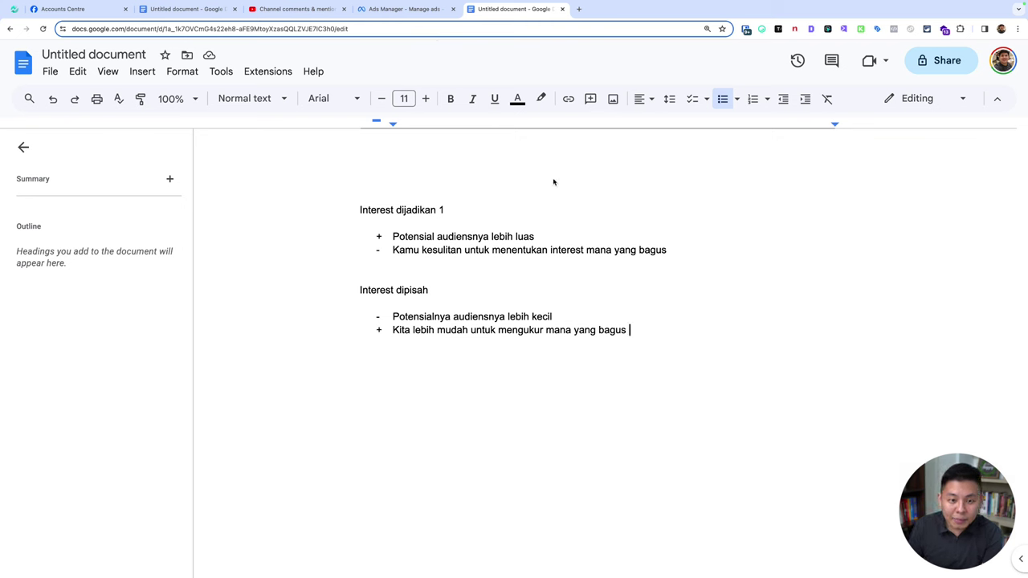
- Switch to Ads Manager and duplicate the combined-interest ad set into 2 copies
left_click(406, 9)
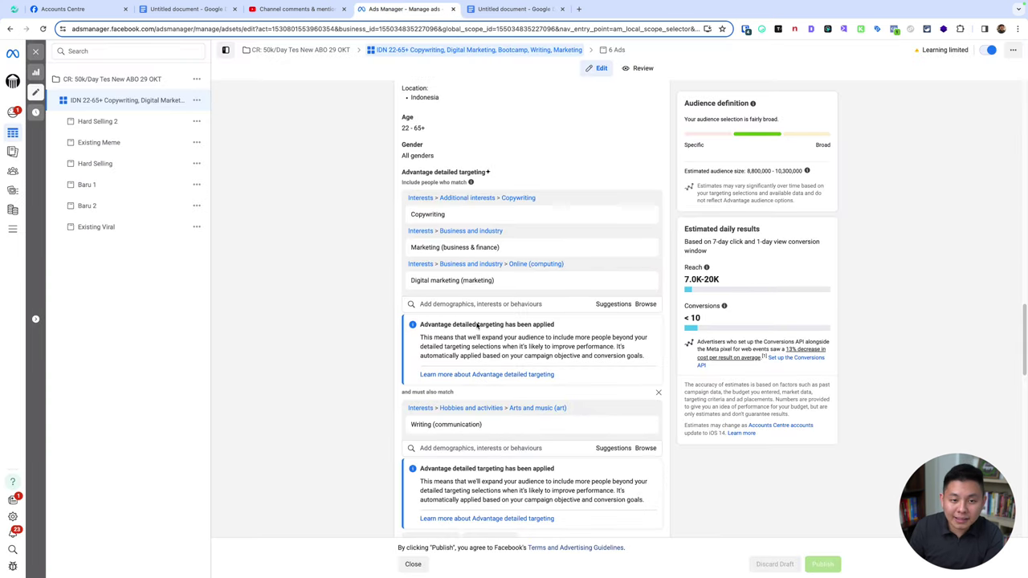
scroll(458, 265, "up", 3)
scroll(476, 322, "down", 1)
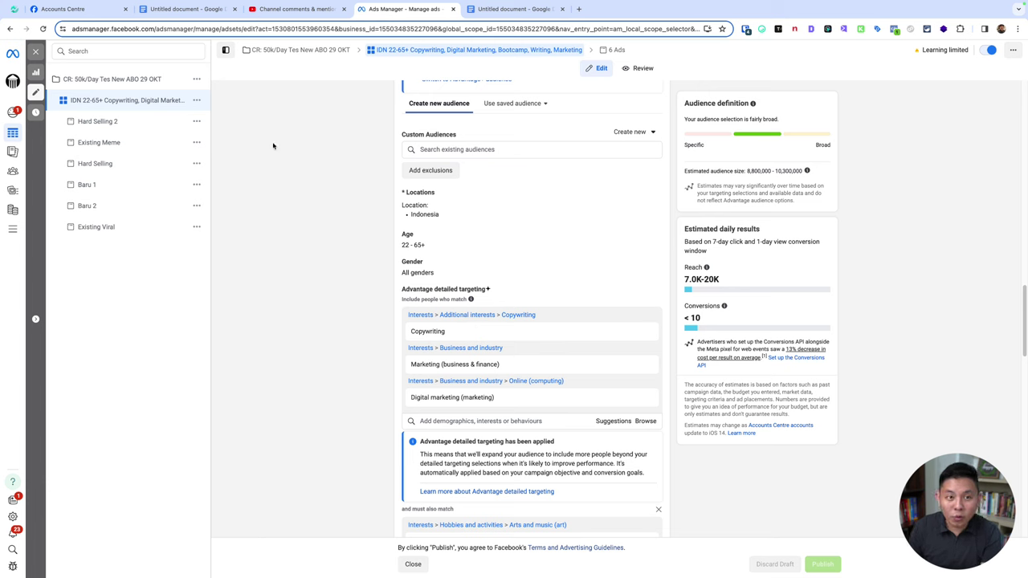
left_click(196, 100)
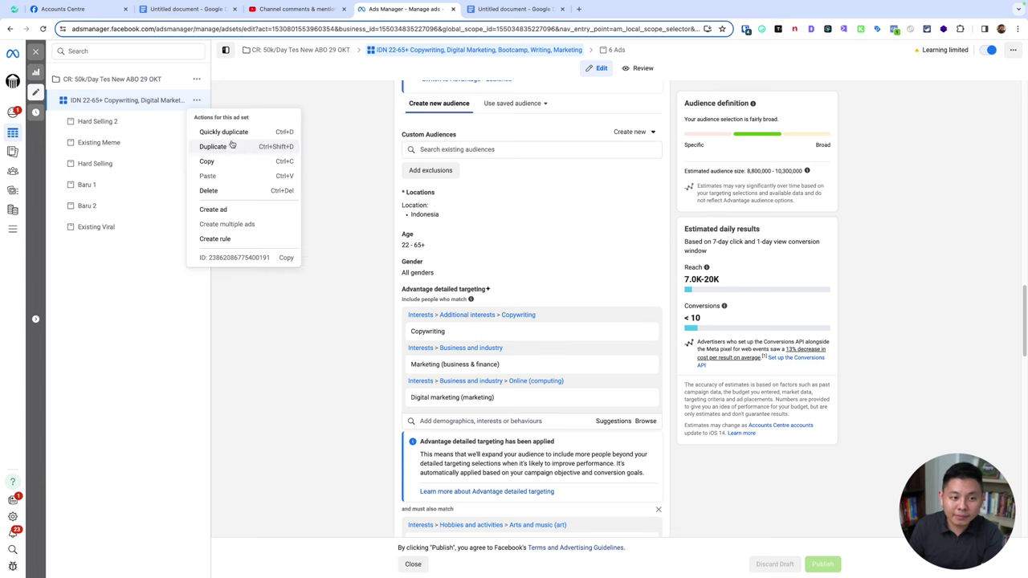
left_click(213, 146)
left_click(450, 291)
key("BackSpace")
type("2")
left_click(622, 334)
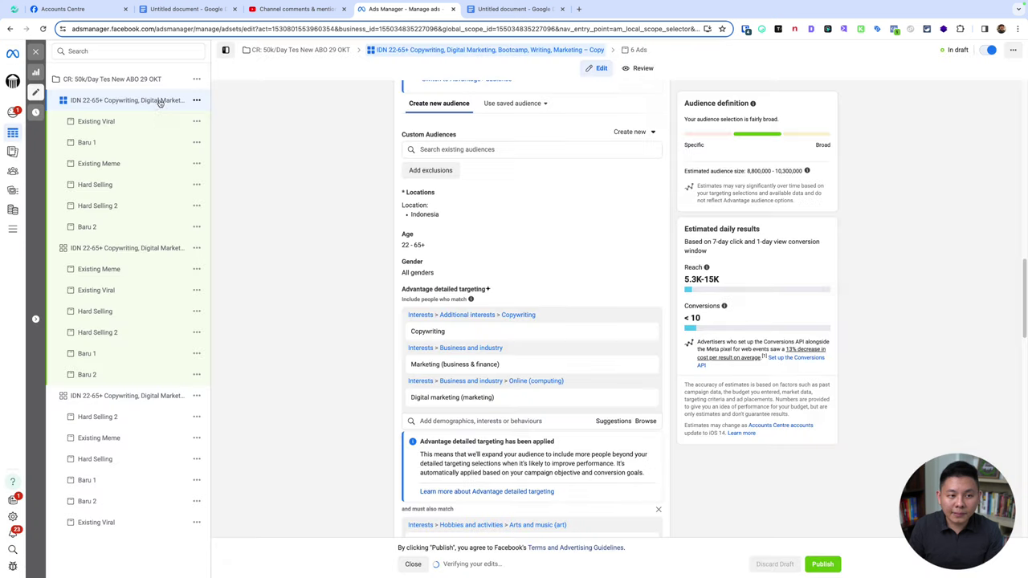
- Narrow the copies' interests: remove Marketing (business & finance) from the first copy and Copywriting from the second copy
left_click(646, 364)
left_click(144, 254)
left_click(647, 330)
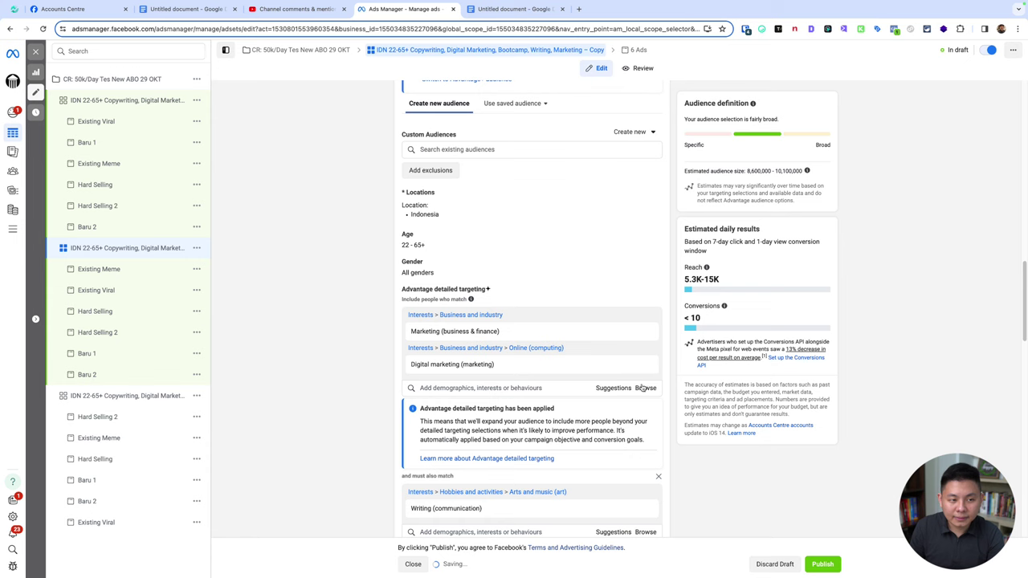
mouse_move(646, 369)
- Remove Copywriting and Marketing (business & finance) from the original ad set, keeping Digital marketing (marketing), and switch back to the Google Docs notes
left_click(172, 395)
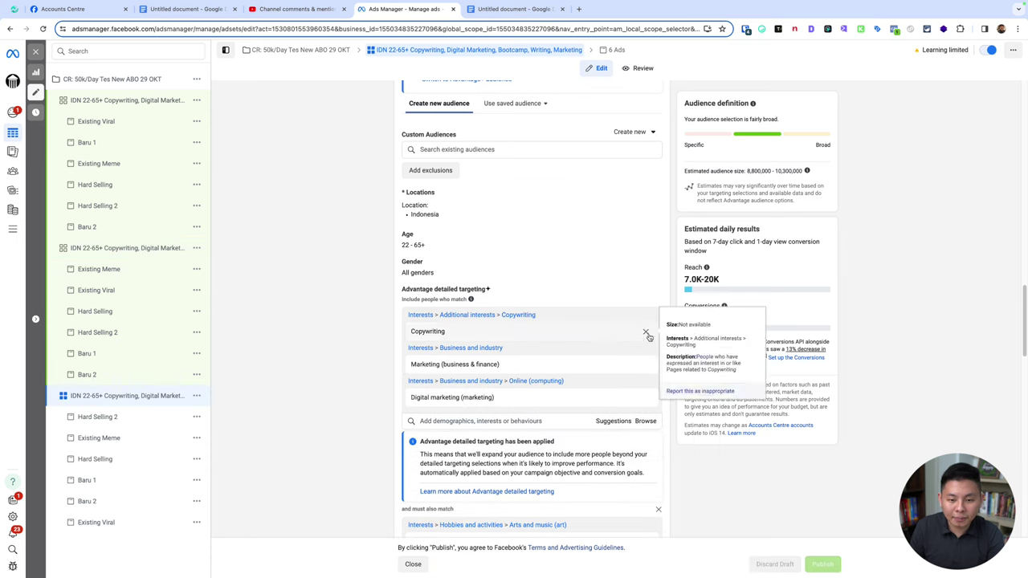
left_click(647, 332)
left_click(647, 332)
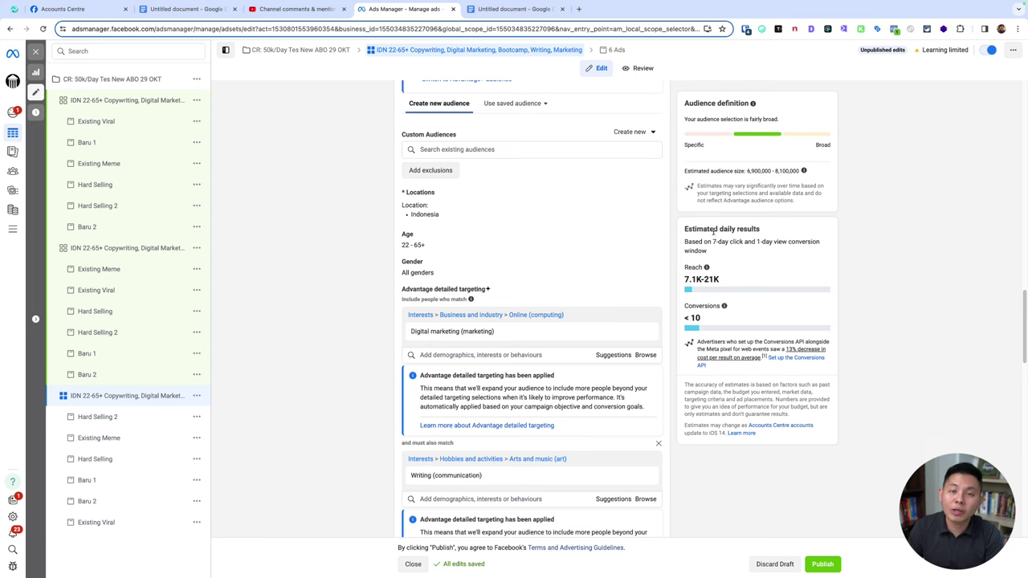
left_click(514, 9)
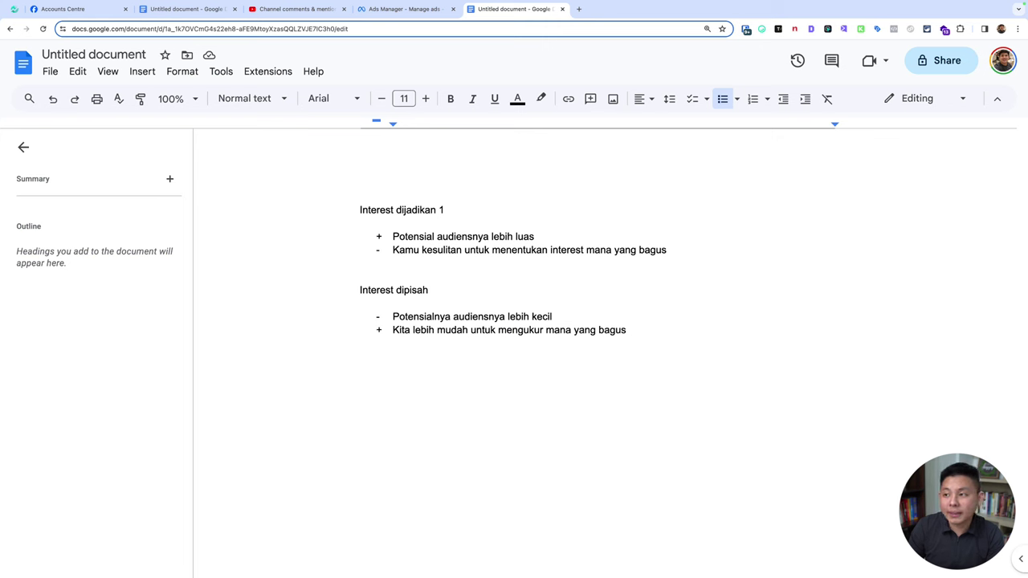
- End the bulleted list after the last "Interest dipisah" point and add blank lines below it
key("Up")
key("Down")
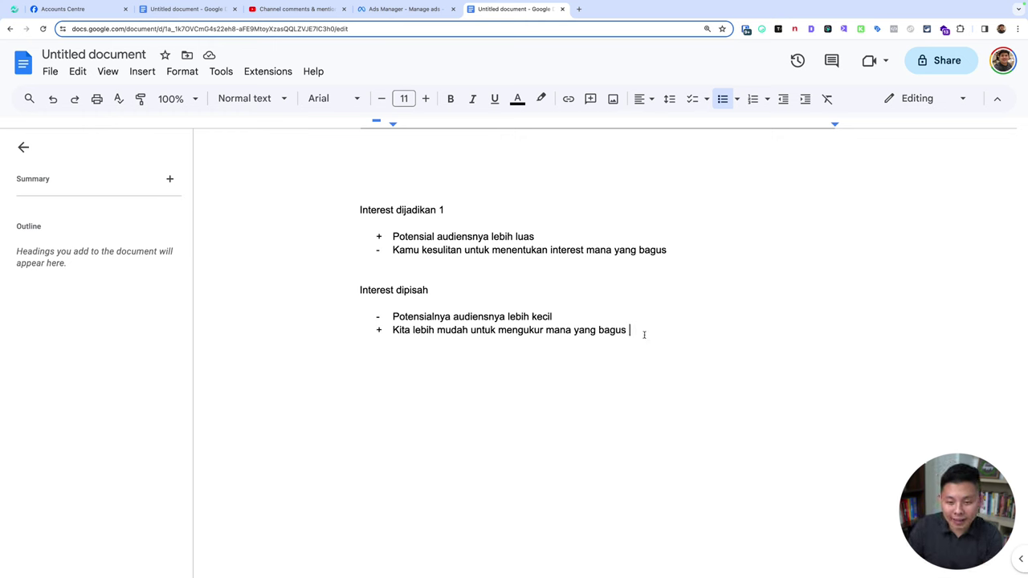
key("Return")
key("Return")
key("Return")
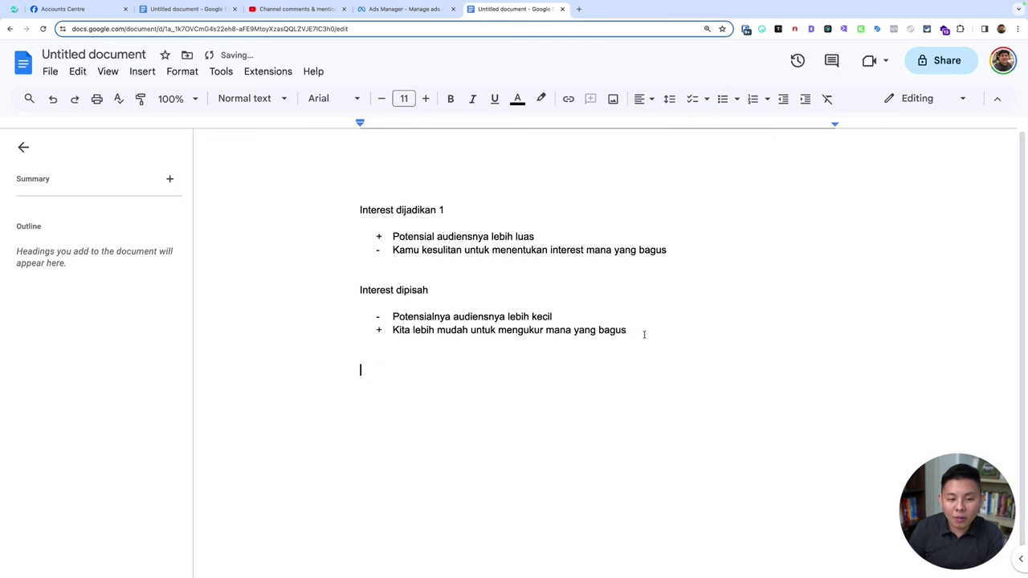
- Switch to Ads Manager and replace the ad set's Digital marketing (marketing) interest with Local food (food and drink), found by searching "eating"
left_click(395, 13)
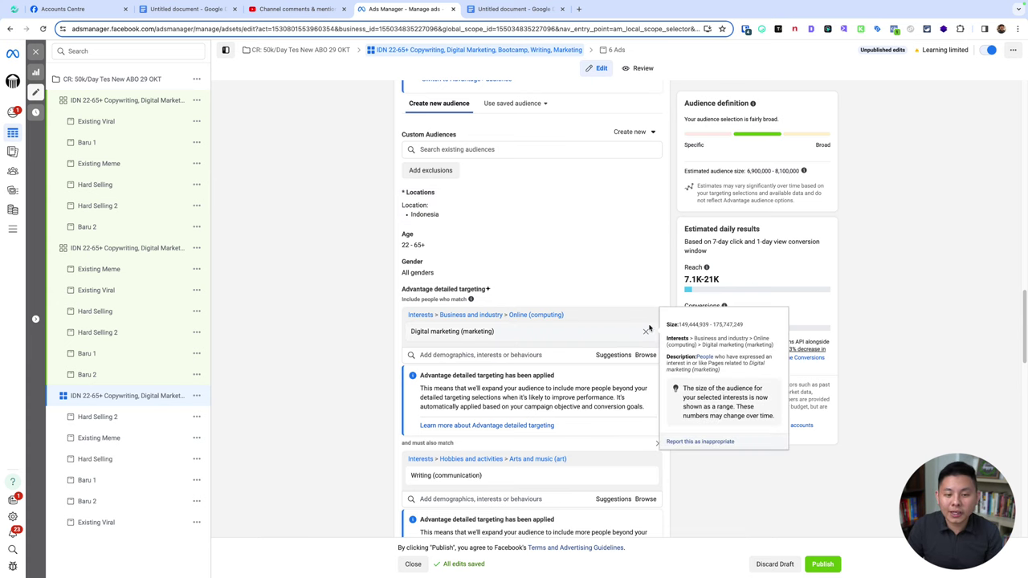
left_click(647, 332)
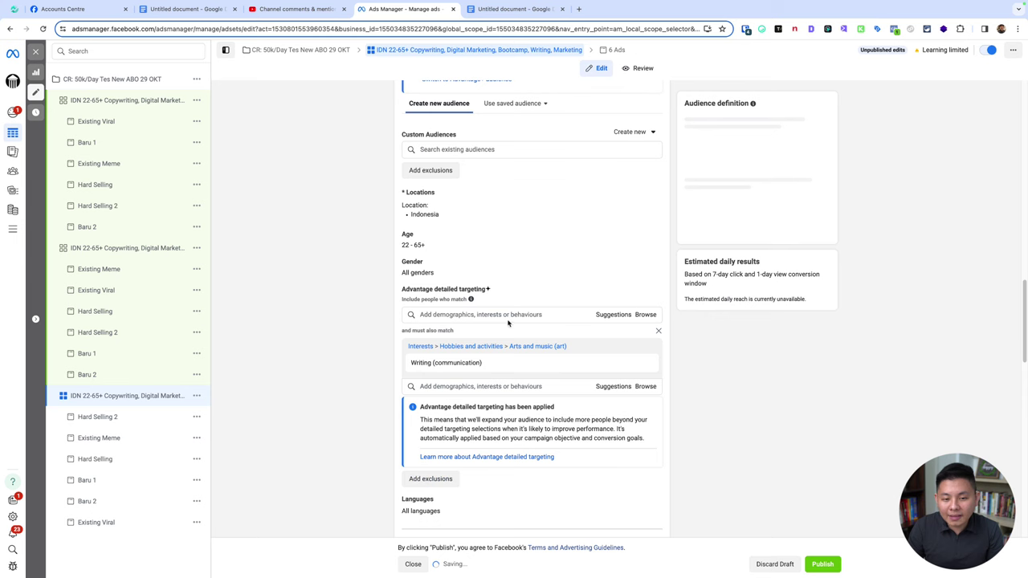
left_click(508, 314)
type("eating")
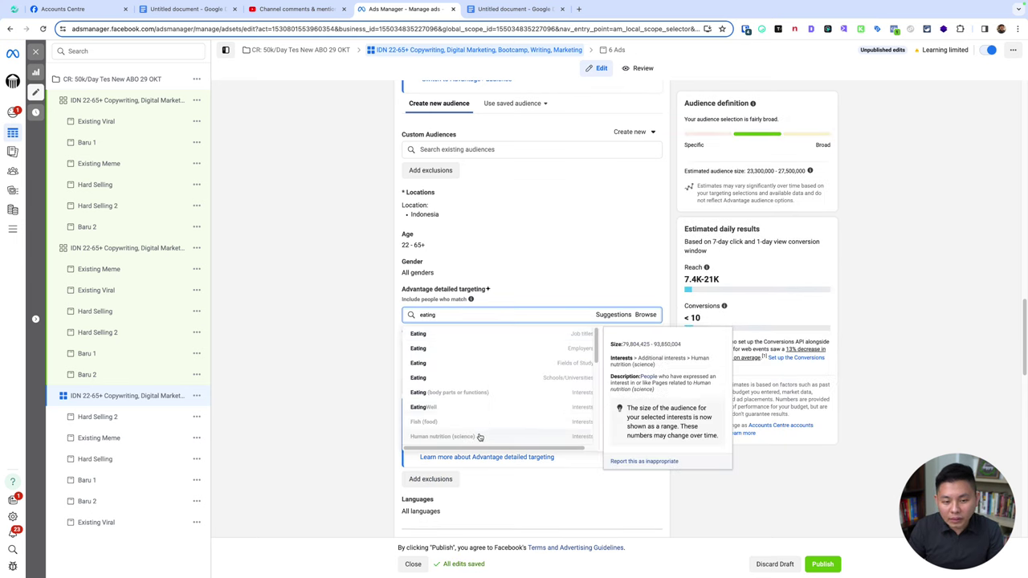
scroll(481, 385, "down", 3)
scroll(482, 394, "down", 2)
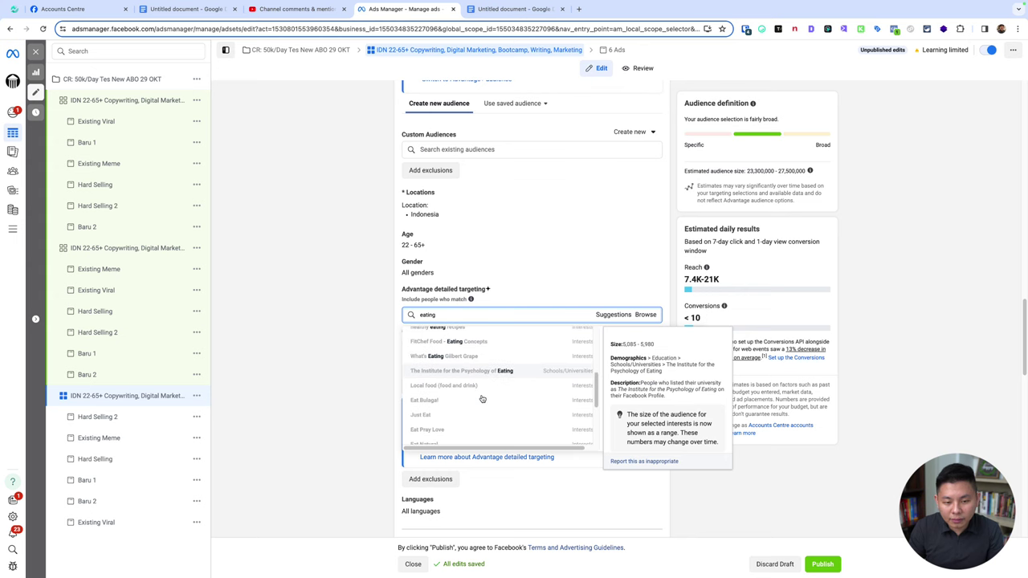
left_click(482, 389)
- Search the detailed targeting for "roti" and "bread", and add the Bread (baked goods) interest alongside Local food
left_click(466, 354)
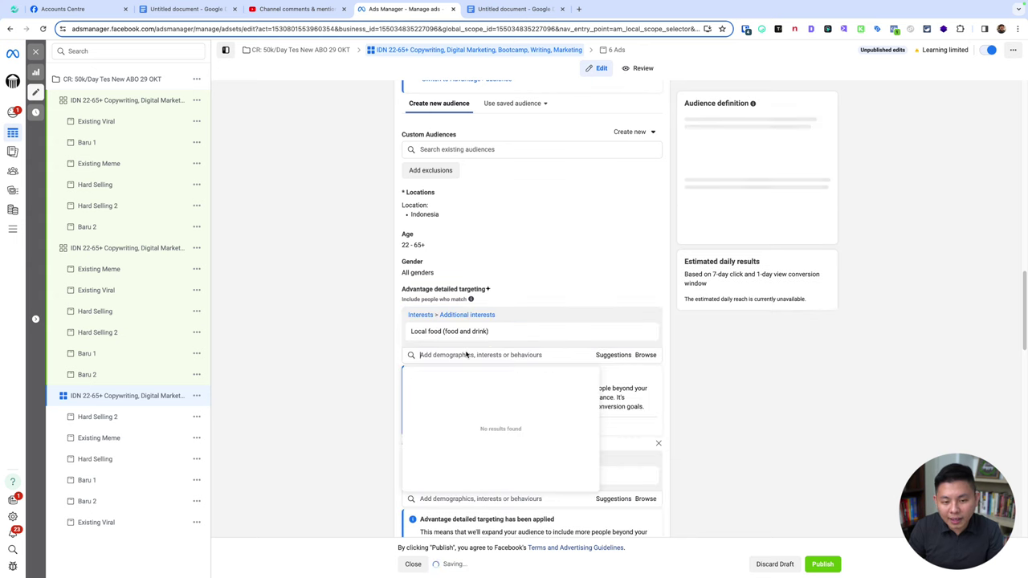
type("roti")
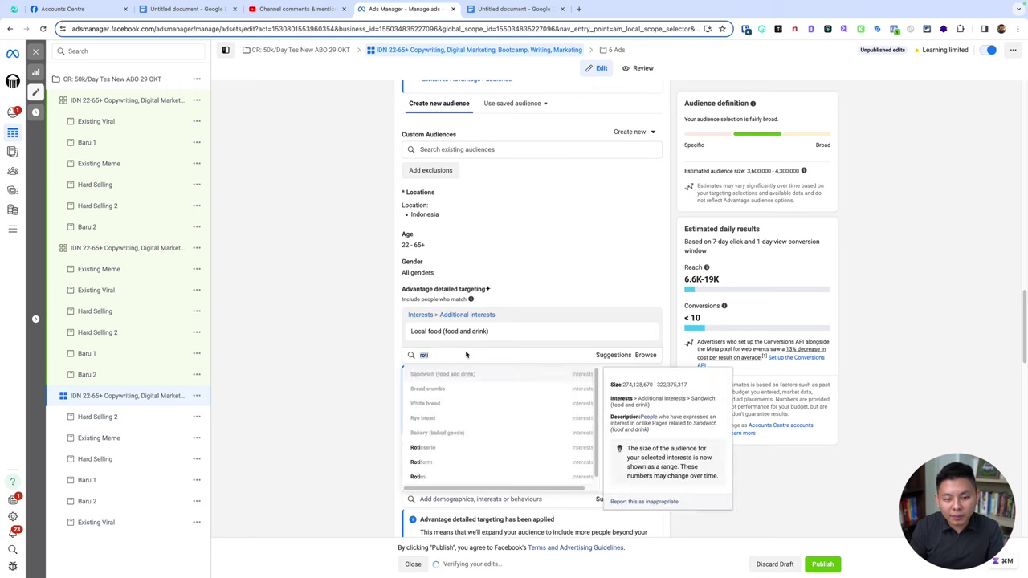
type("bread")
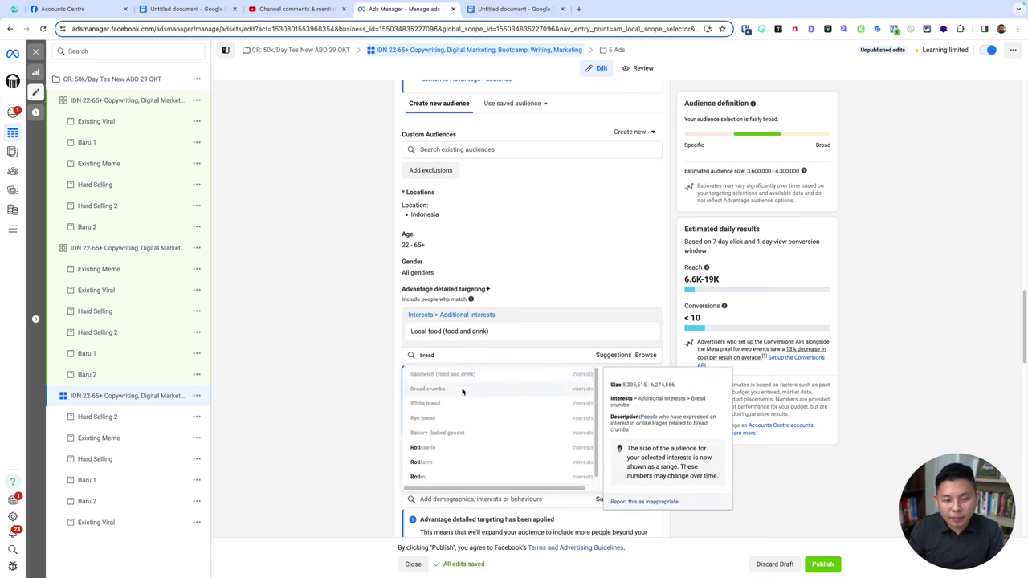
left_click(460, 375)
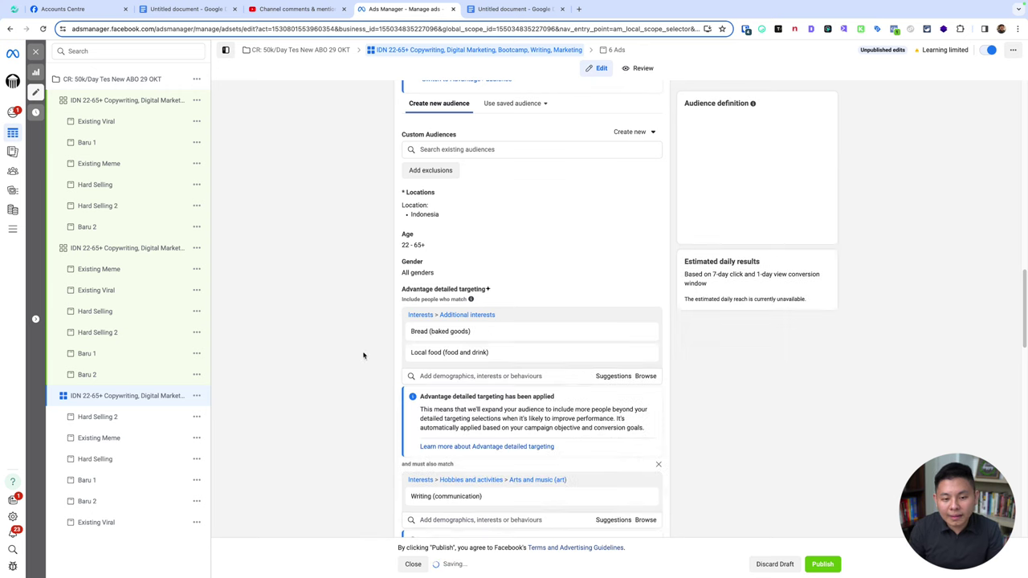
left_click(354, 318)
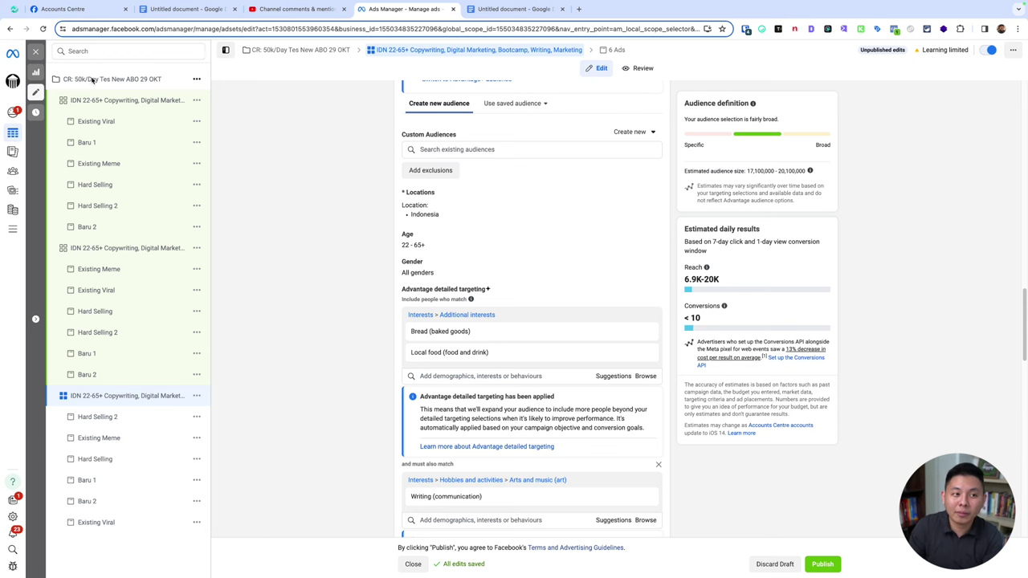
- Close the ad set editor and discard all unpublished drafts in the ad account
left_click(35, 50)
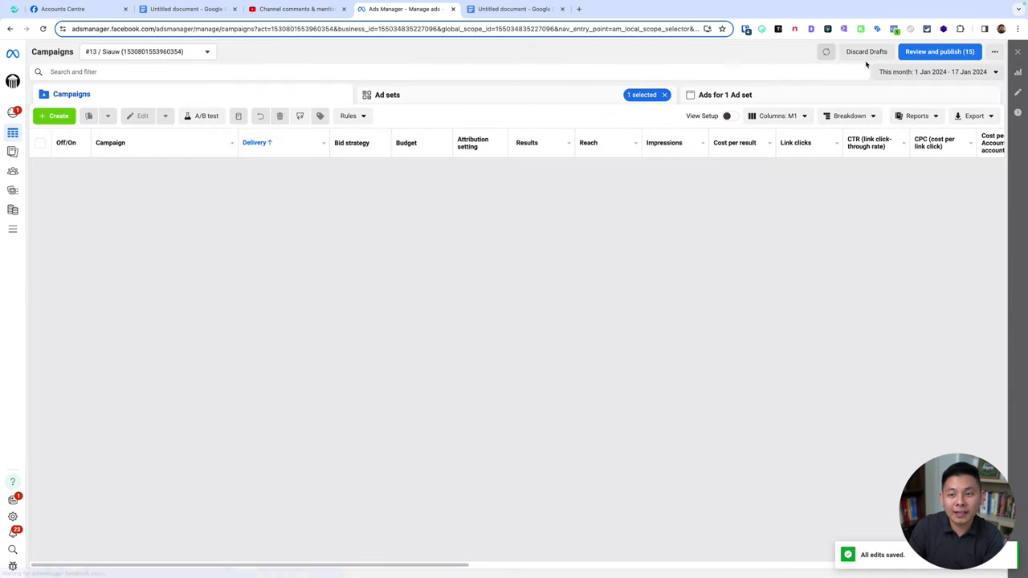
left_click(861, 51)
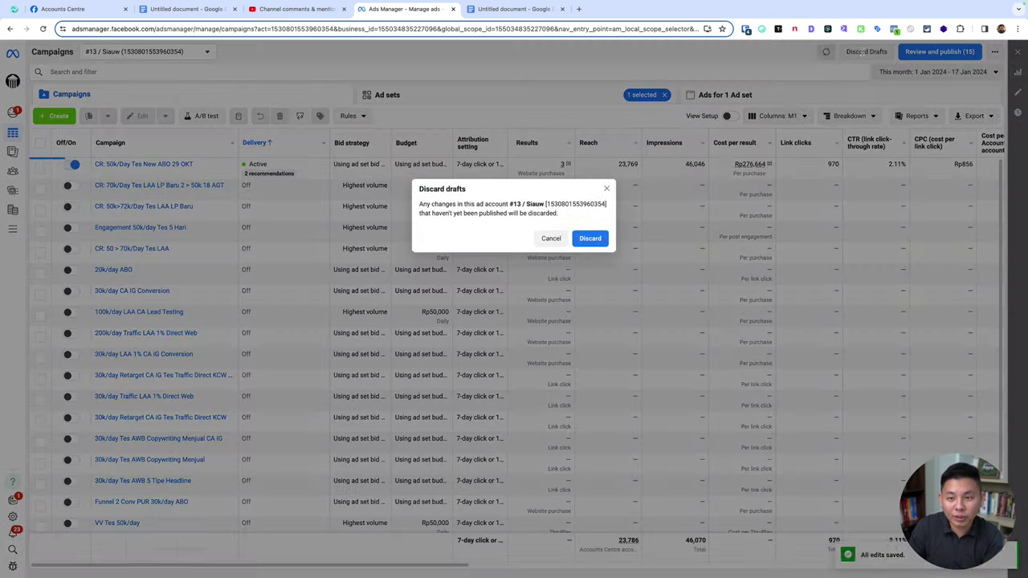
left_click(591, 238)
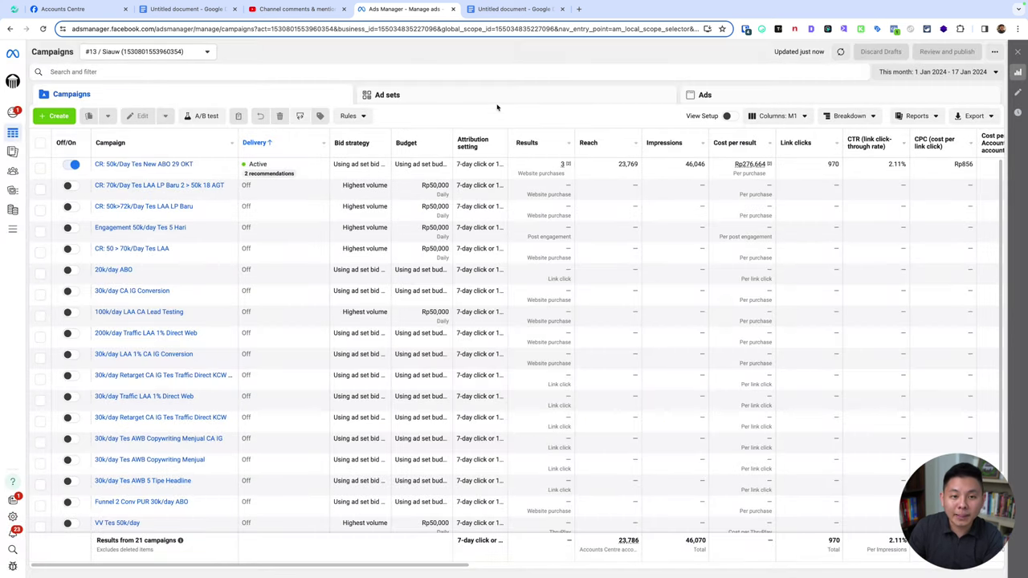
- Switch to the Google Docs notes and highlight the whole comparison of combined and separated interests for review
left_click(519, 9)
left_click_drag(369, 366, 346, 205)
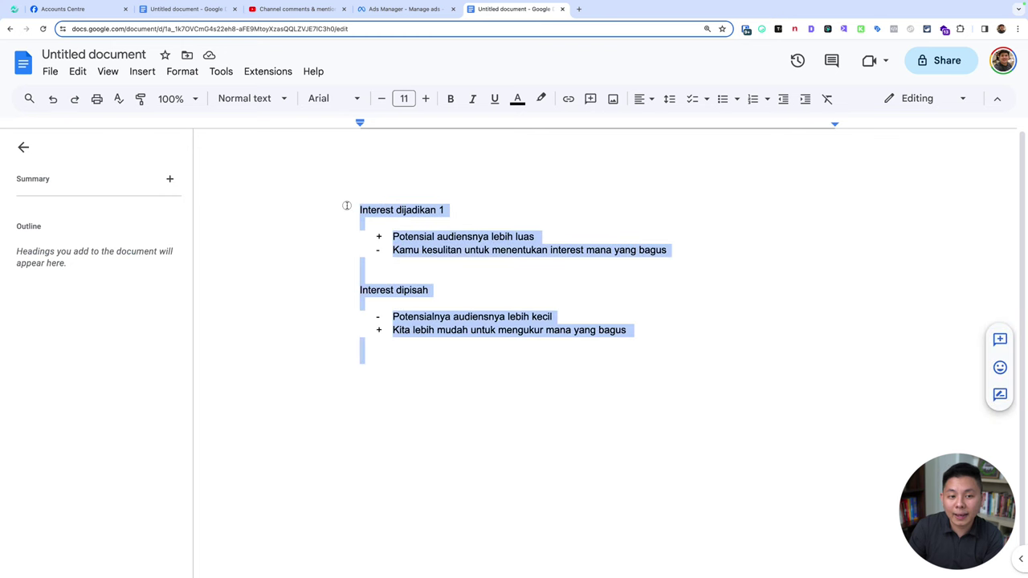
left_click(672, 466)
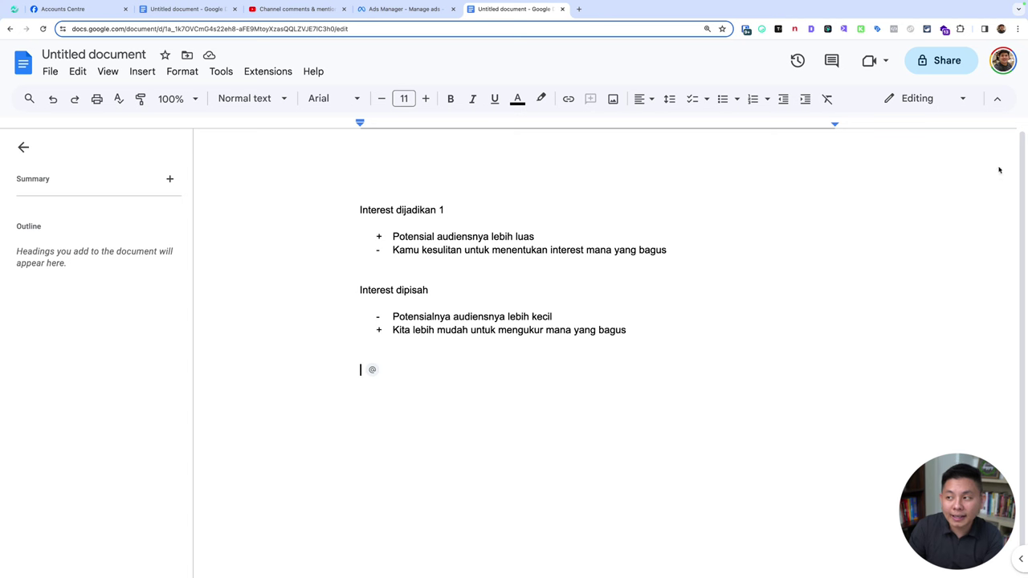
- Switch to Ads Manager, open the ad set in campaign "CR: 50k/Day Tes New ABO 29 OKT" and examine its estimated audience size
left_click(406, 9)
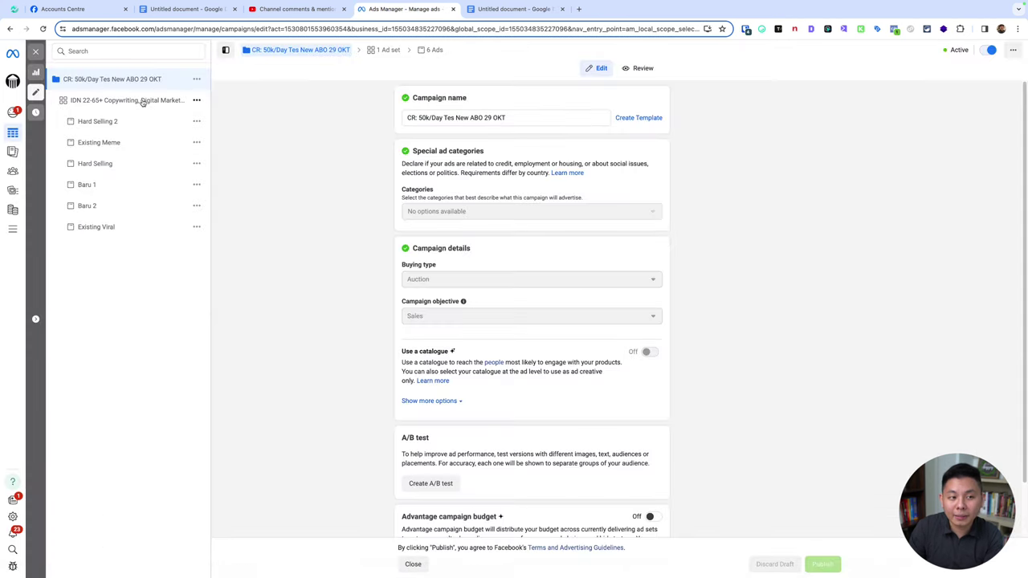
left_click(142, 101)
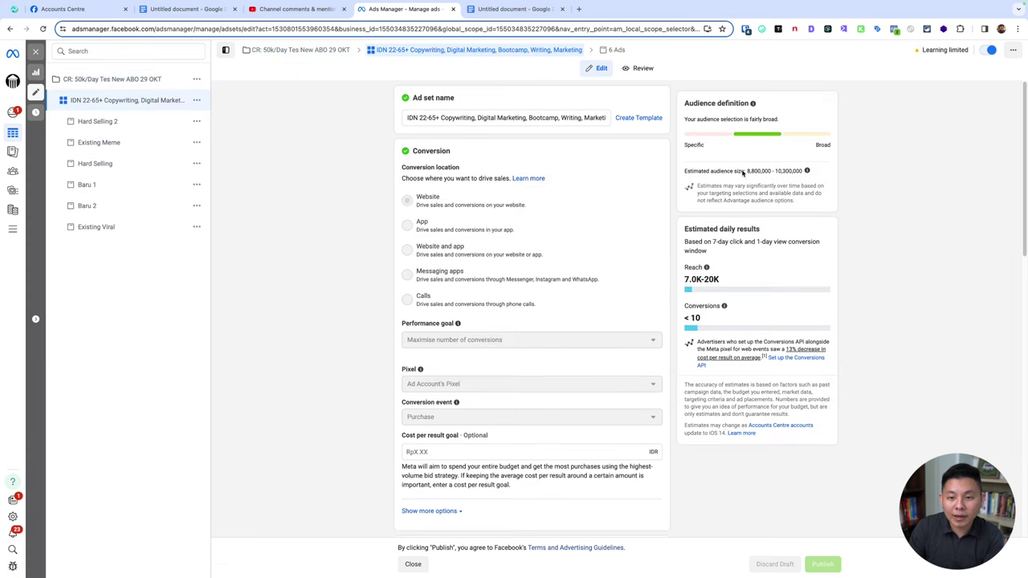
left_click_drag(747, 171, 837, 177)
left_click(865, 234)
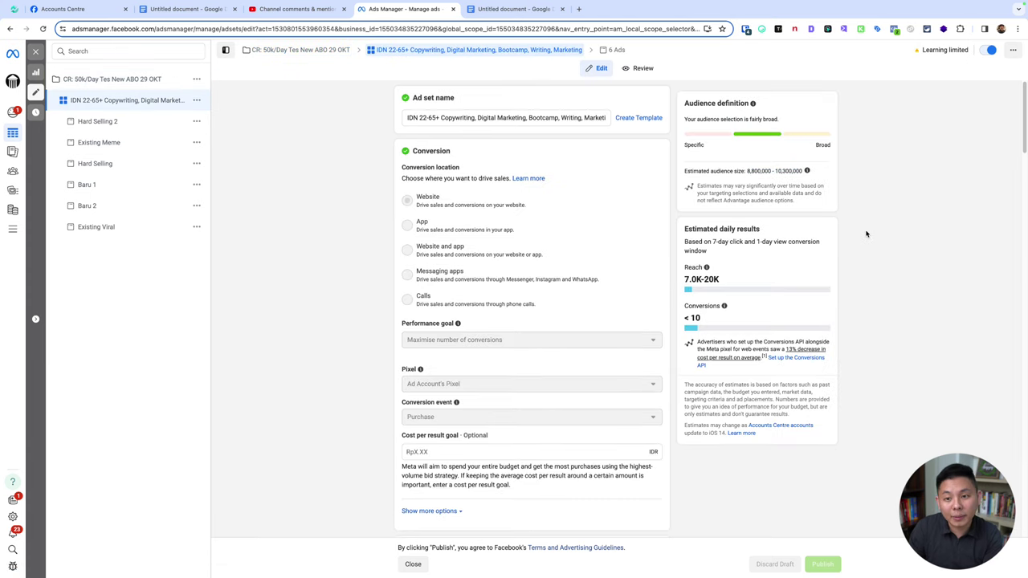
- Review the ad set's combined interests under detailed targeting against the estimated audience size
scroll(515, 342, "down", 12)
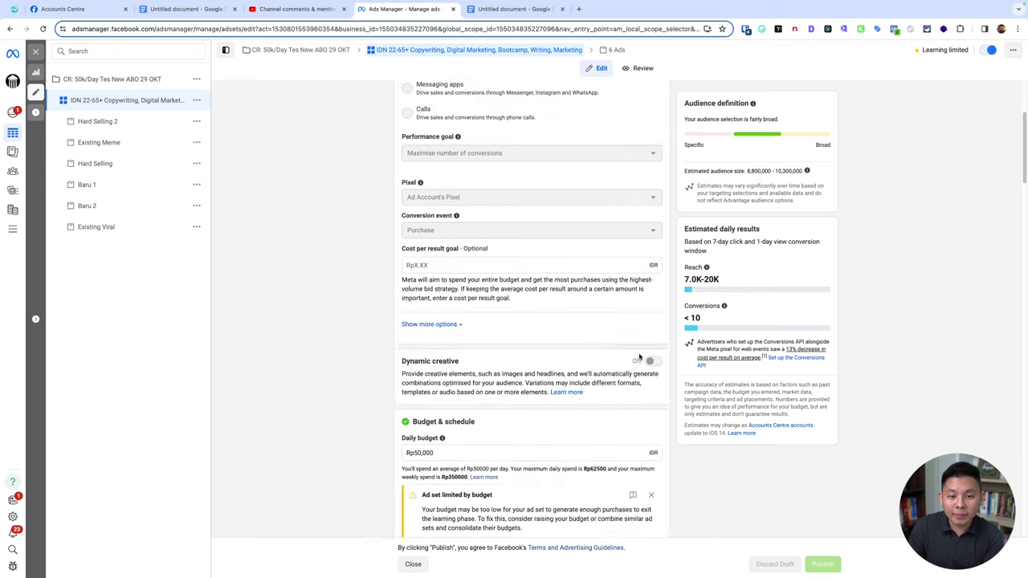
scroll(515, 342, "down", 3)
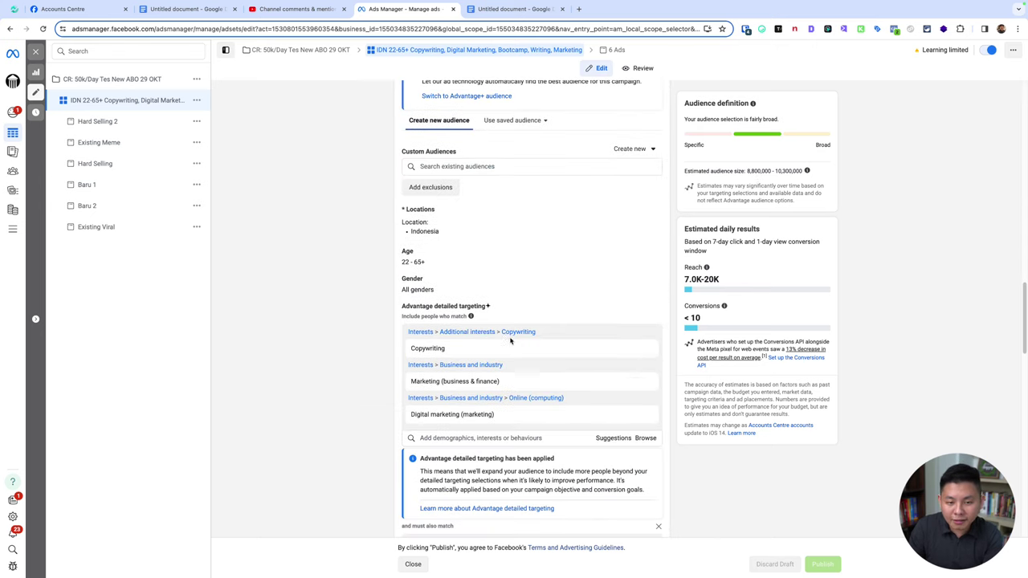
scroll(565, 363, "down", 1)
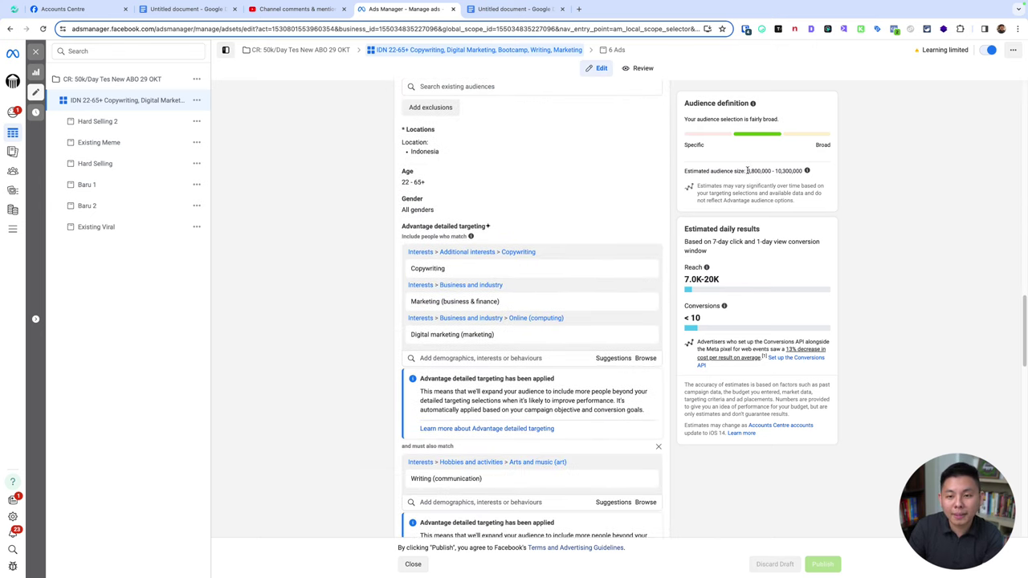
double_click(787, 167)
left_click(881, 206)
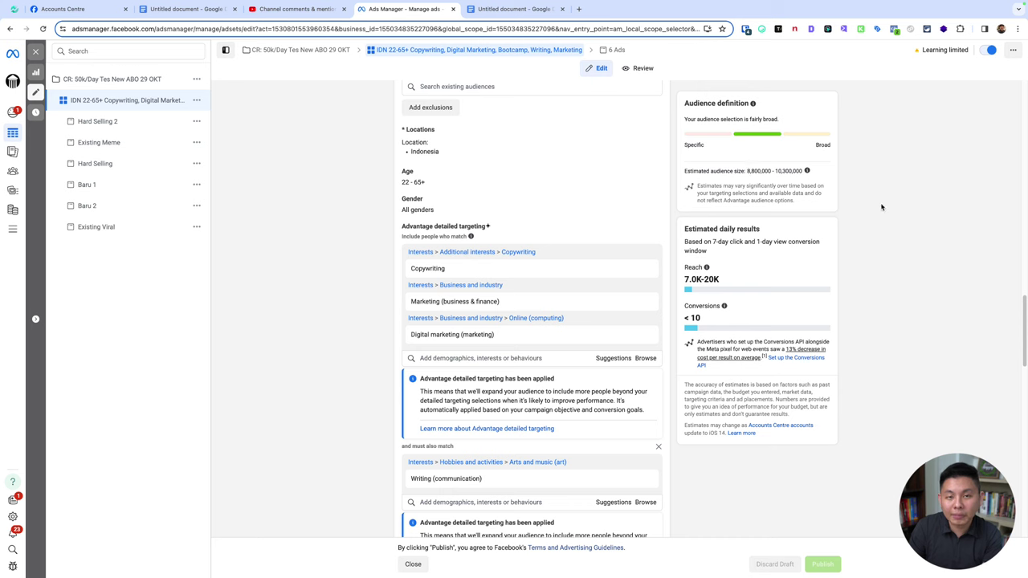